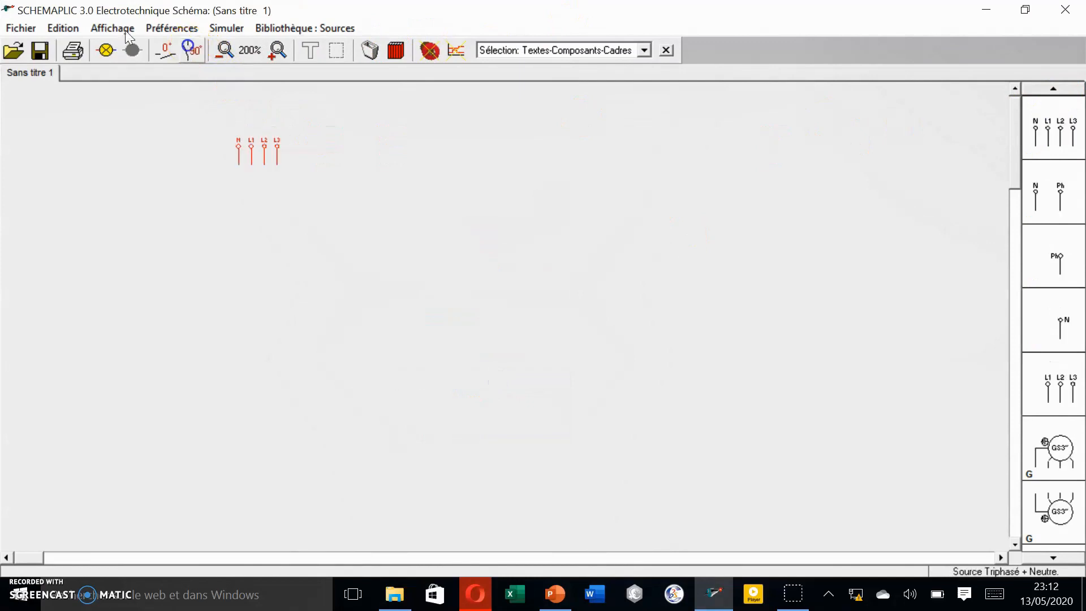
Place the N-L1-L2-L3 source near the sheet's upper left corner and a three-pole fused protection Q1 directly below its phase lines
{"action": "left_click", "coordinate": [125, 130]}
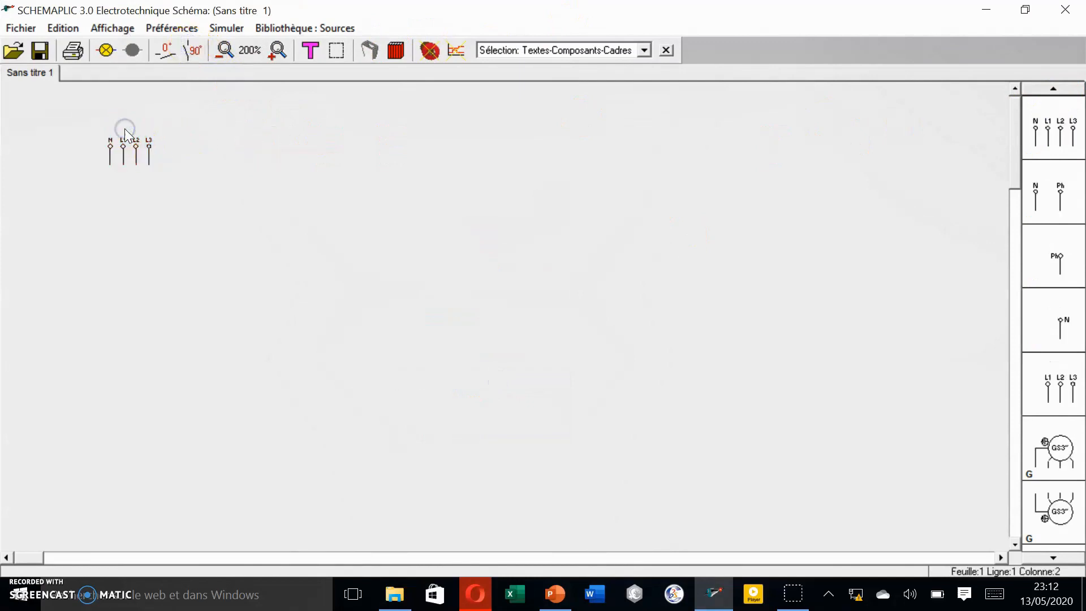
{"action": "left_click", "coordinate": [395, 50]}
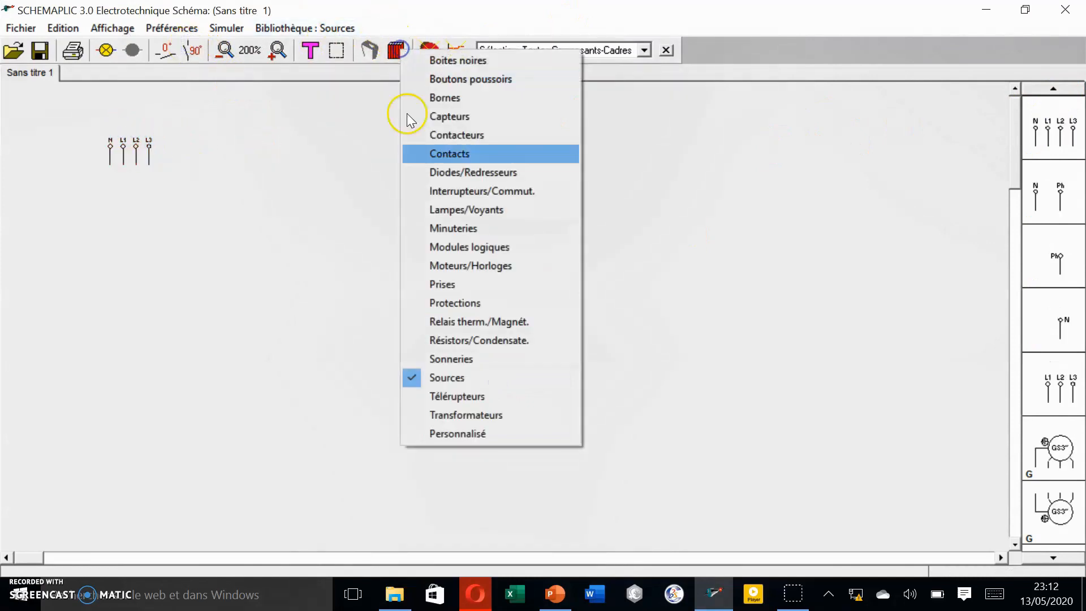
{"action": "left_click", "coordinate": [460, 305]}
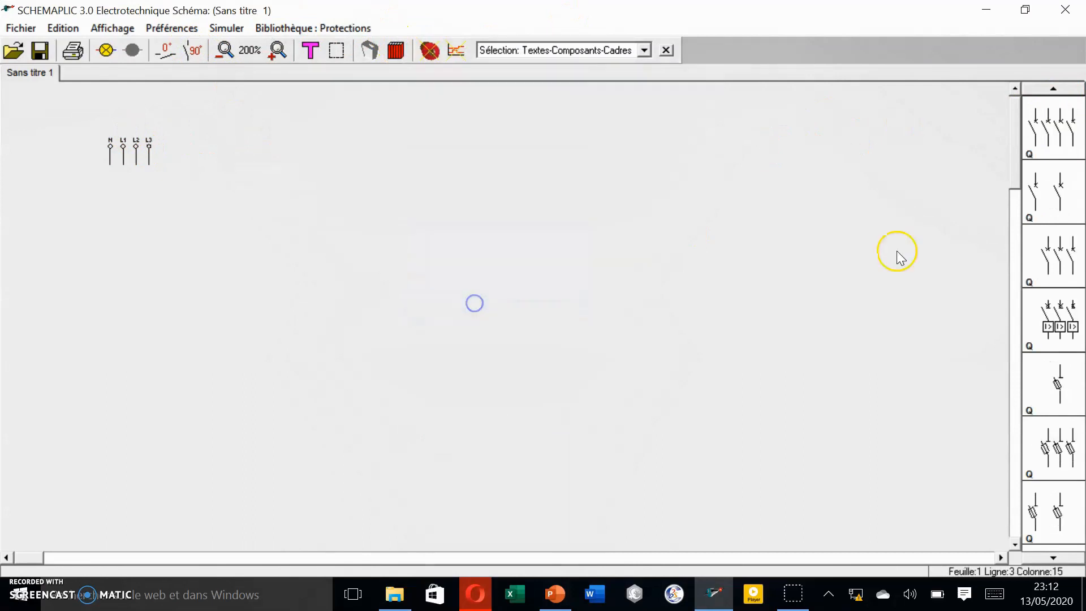
{"action": "left_click", "coordinate": [1057, 444]}
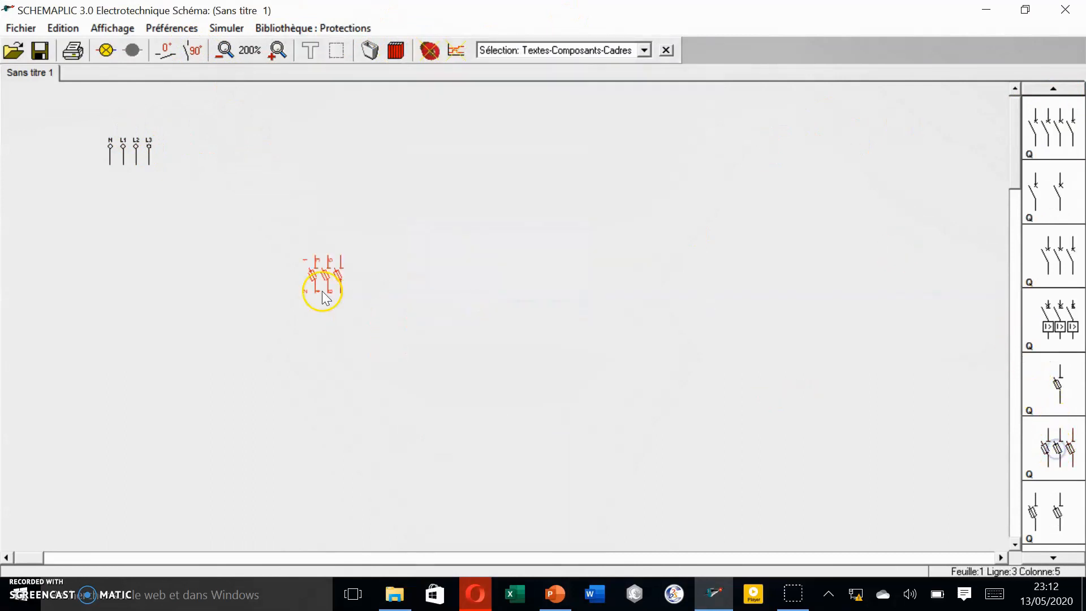
{"action": "left_click", "coordinate": [146, 206]}
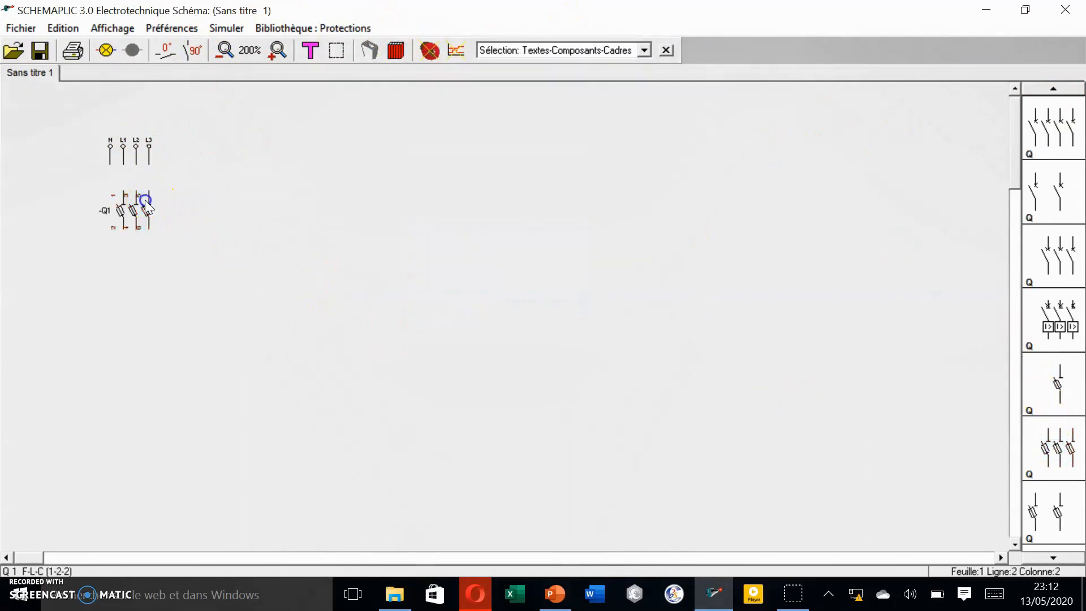
Place a three-pole contactor power contact below Q1 and label it KM2
{"action": "left_click", "coordinate": [398, 45]}
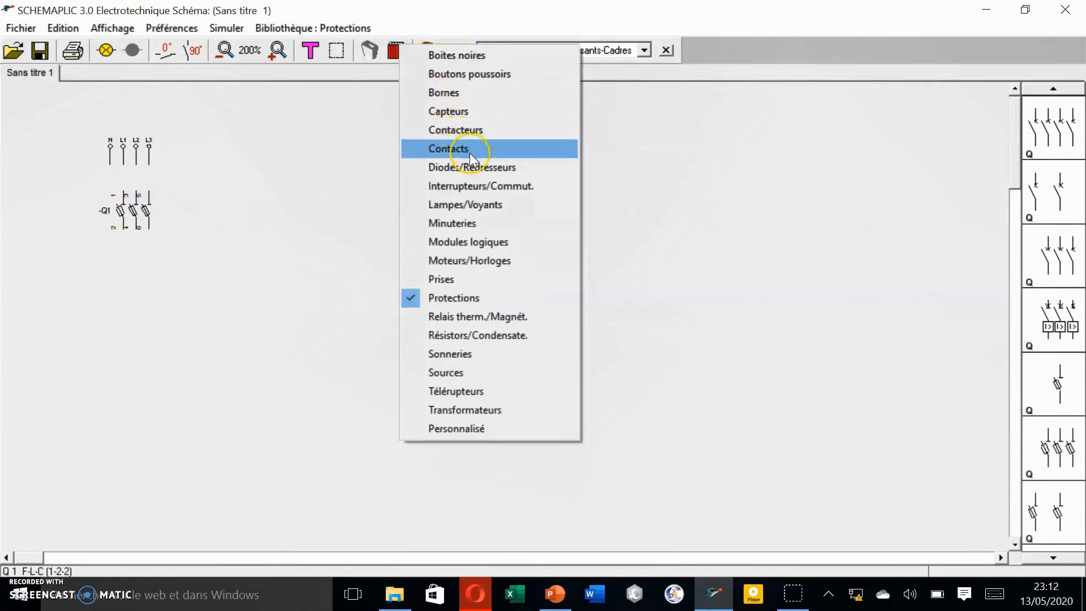
{"action": "left_click", "coordinate": [487, 130]}
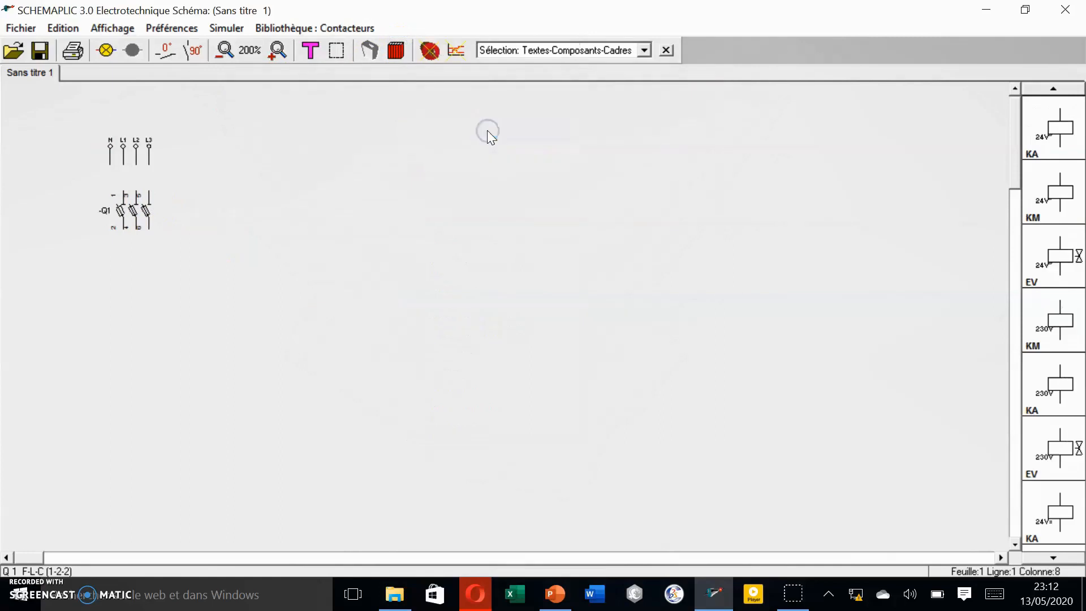
{"action": "left_click", "coordinate": [1061, 558]}
{"action": "left_click", "coordinate": [1062, 558]}
{"action": "left_click", "coordinate": [1062, 558]}
{"action": "left_click", "coordinate": [1061, 557]}
{"action": "left_click_drag", "start_coordinate": [1061, 425], "coordinate": [131, 287]}
{"action": "left_click", "coordinate": [400, 220]}
{"action": "left_click", "coordinate": [374, 296]}
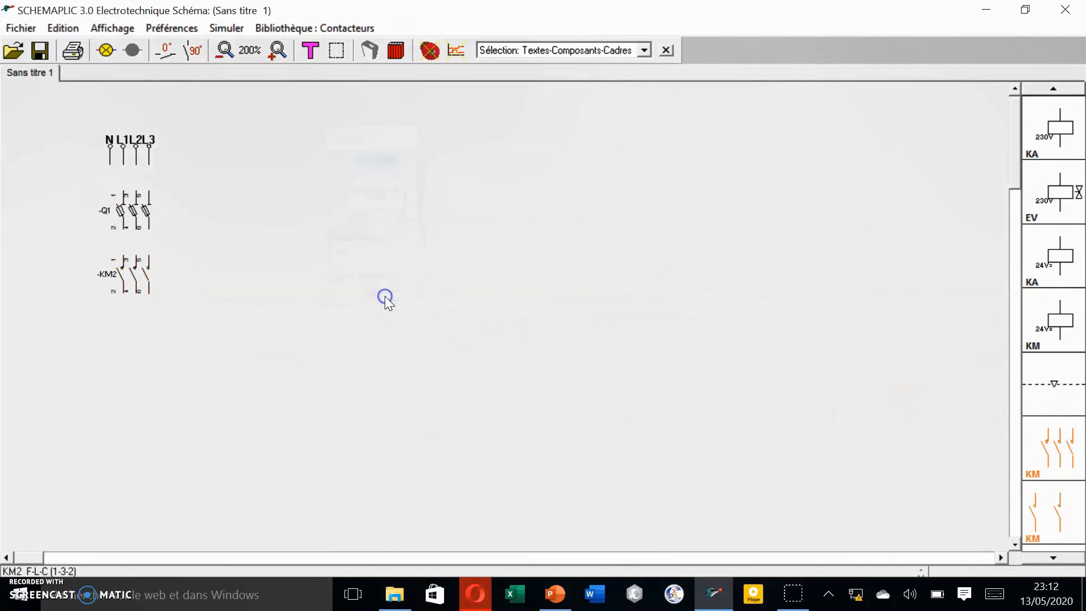
Place the 400 V three-phase motor with the double-circle symbol directly below KM2
{"action": "left_click", "coordinate": [396, 50]}
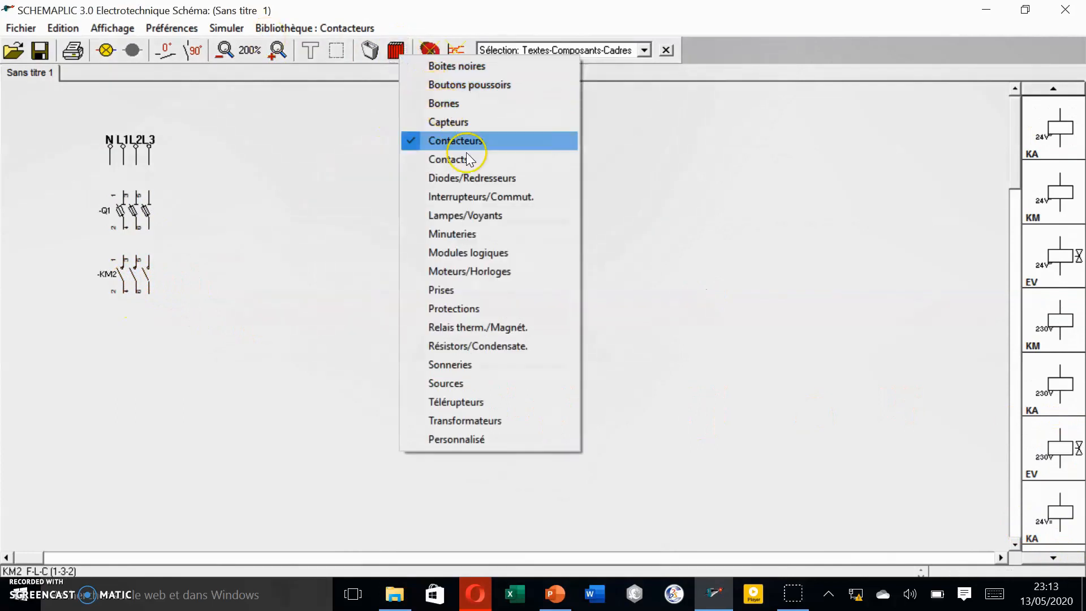
{"action": "left_click", "coordinate": [500, 270]}
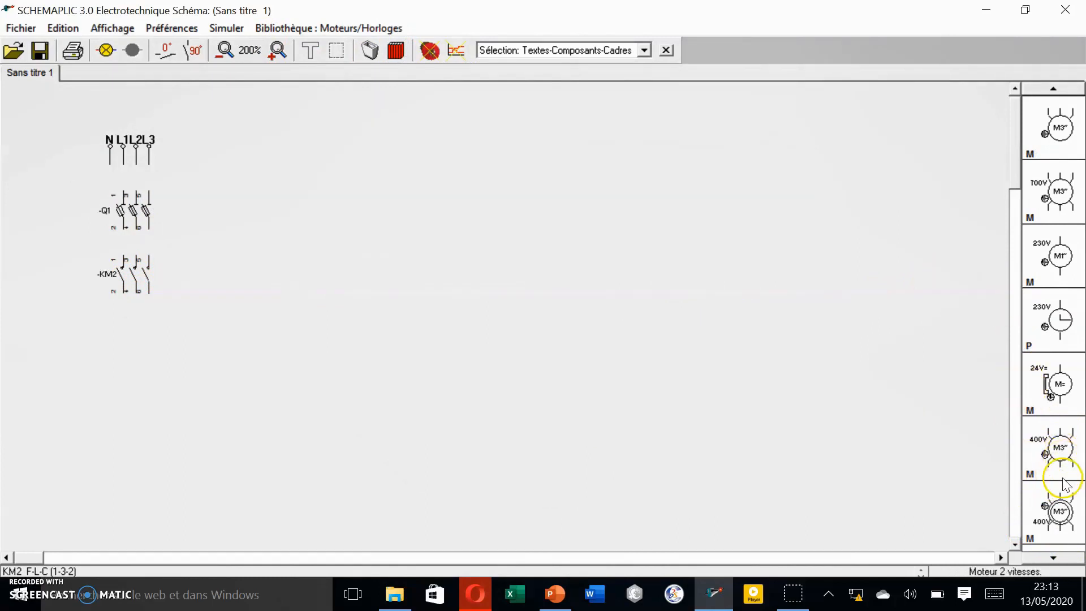
{"action": "left_click_drag", "start_coordinate": [1058, 521], "coordinate": [149, 336]}
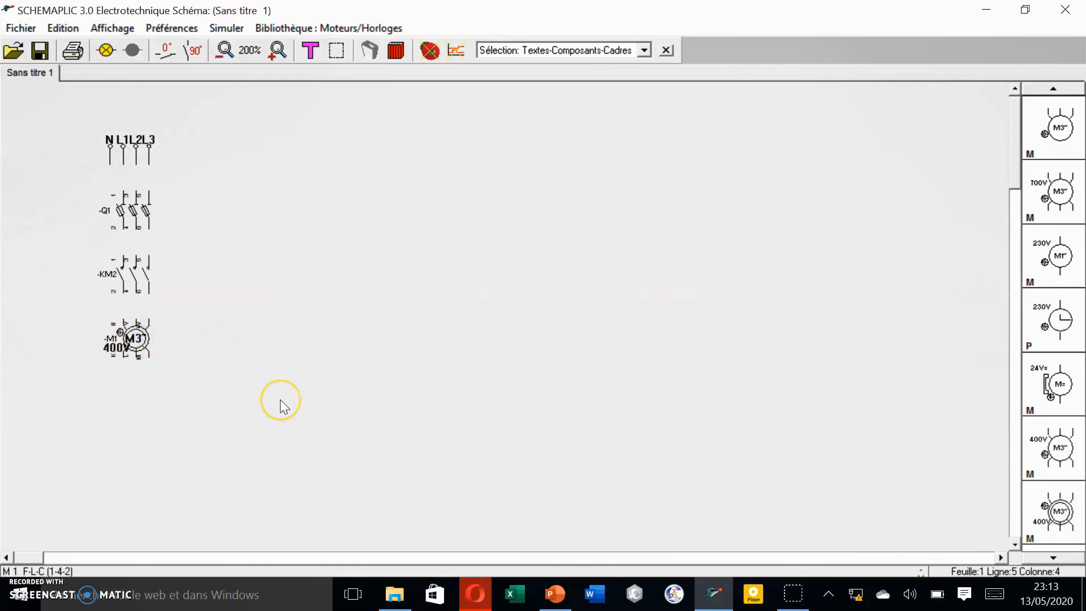
Place a second three-pole contactor power contact to the right of the motor and label it KM3
{"action": "left_click", "coordinate": [396, 50]}
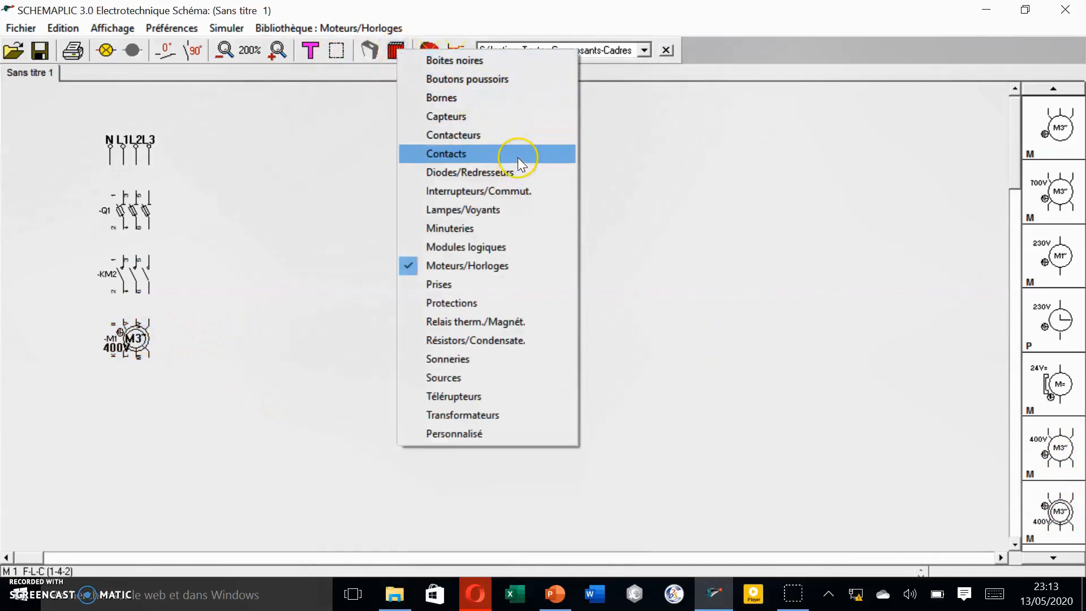
{"action": "left_click", "coordinate": [498, 136]}
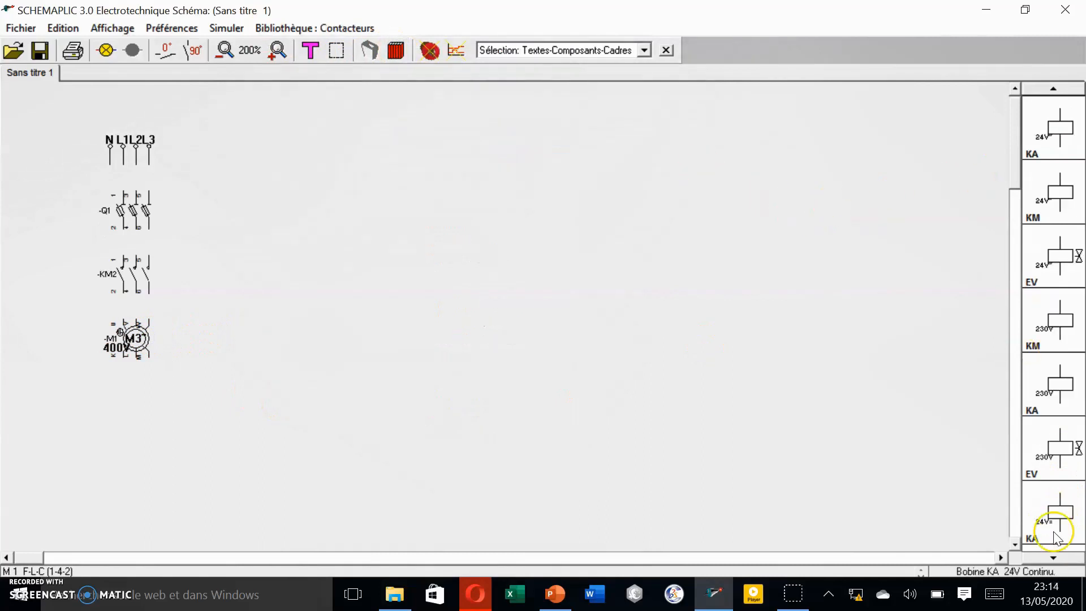
{"action": "left_click", "coordinate": [1069, 560]}
{"action": "left_click", "coordinate": [1069, 560]}
{"action": "left_click", "coordinate": [1069, 560]}
{"action": "left_click", "coordinate": [1069, 559]}
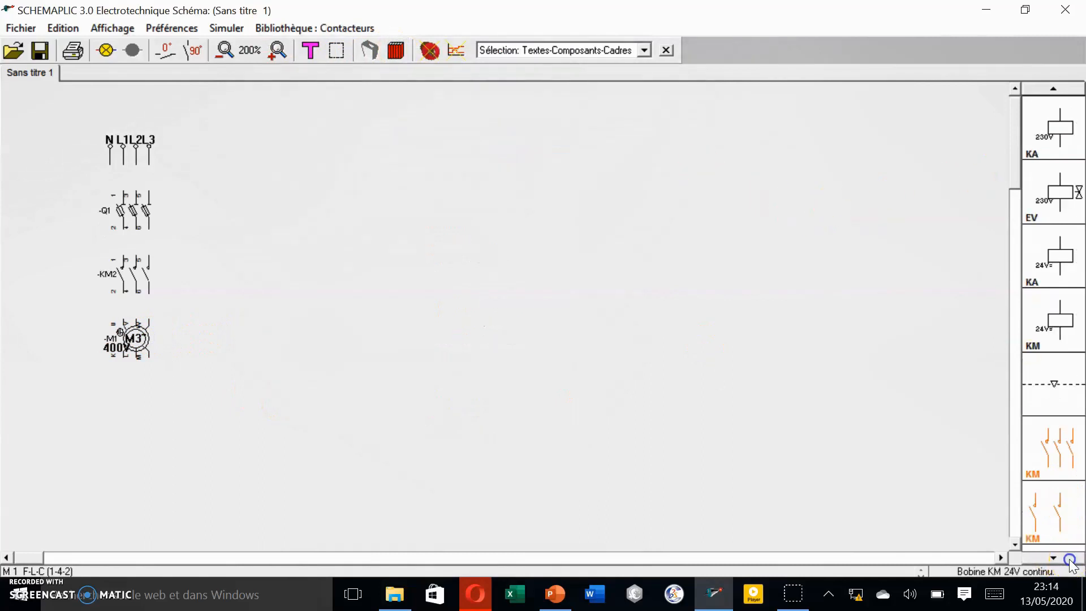
{"action": "left_click_drag", "start_coordinate": [1059, 454], "coordinate": [262, 342]}
{"action": "right_click", "coordinate": [264, 345]}
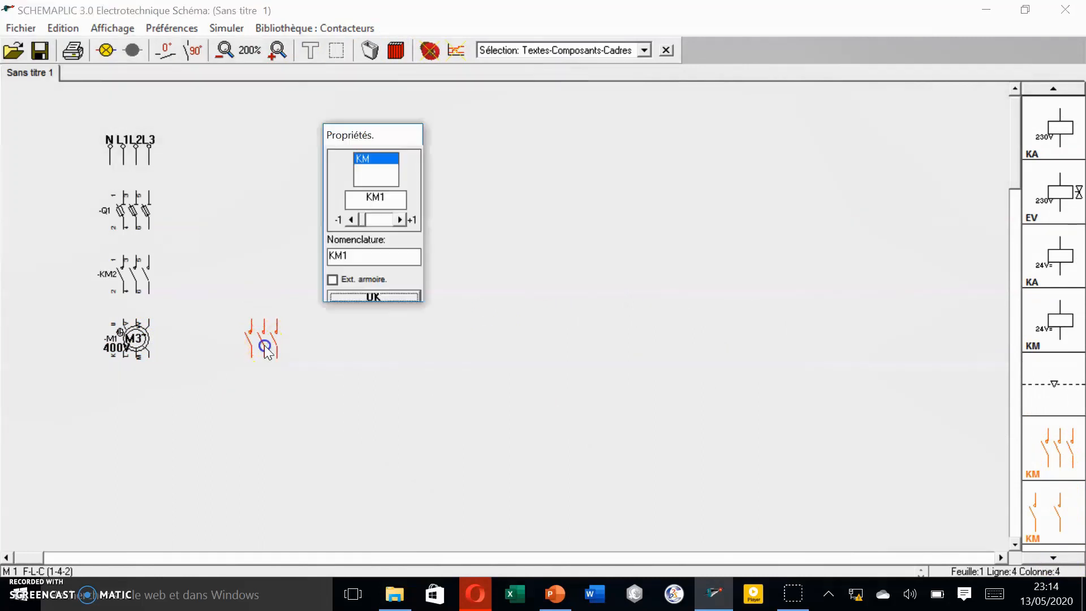
{"action": "left_click", "coordinate": [399, 221]}
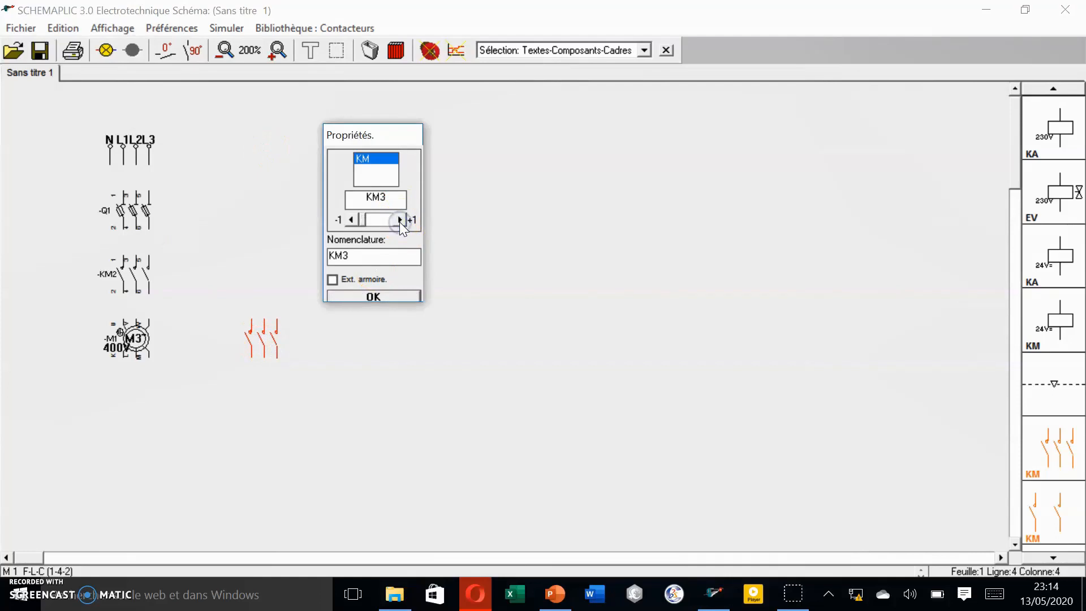
{"action": "left_click", "coordinate": [385, 297]}
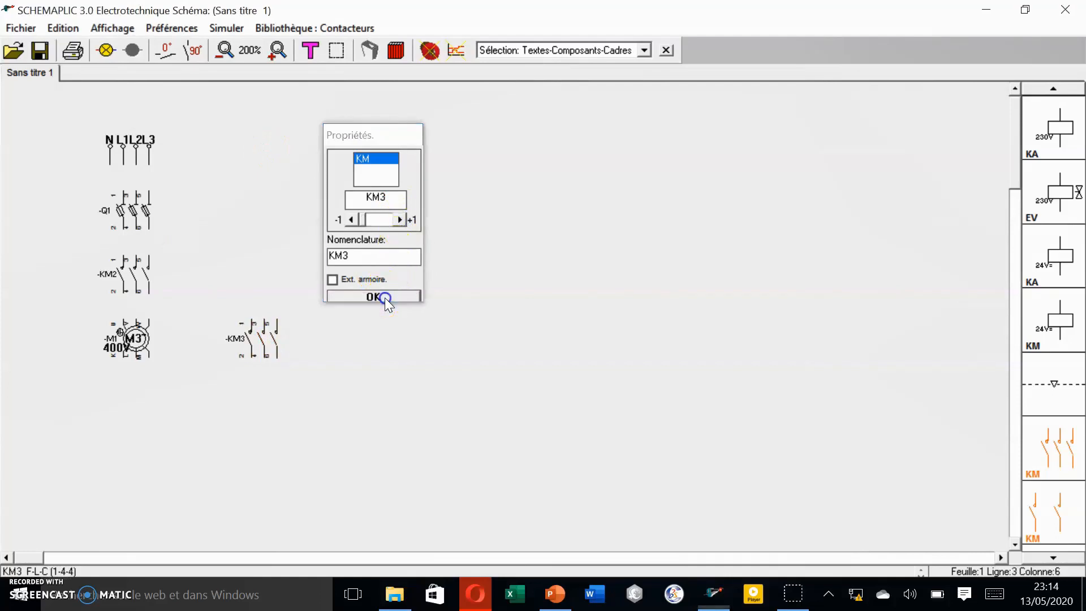
Place a three-pole power contact labelled KM1 to the right of KM3, and shift KM1 and KM3 one column closer to the motor
{"action": "left_click_drag", "start_coordinate": [1060, 487], "coordinate": [398, 338]}
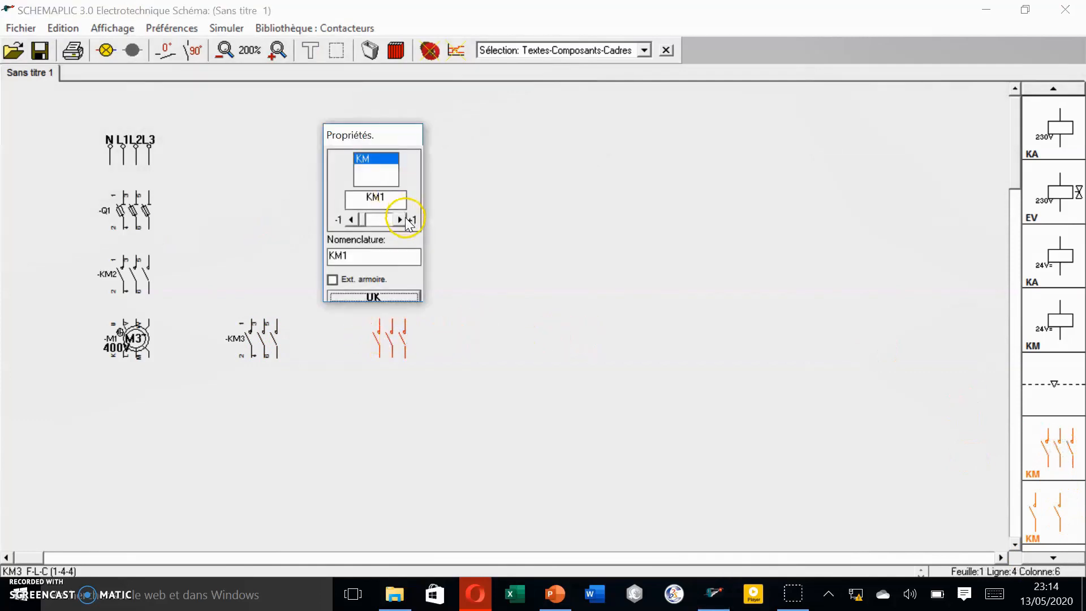
{"action": "left_click", "coordinate": [380, 300]}
{"action": "left_click", "coordinate": [400, 334]}
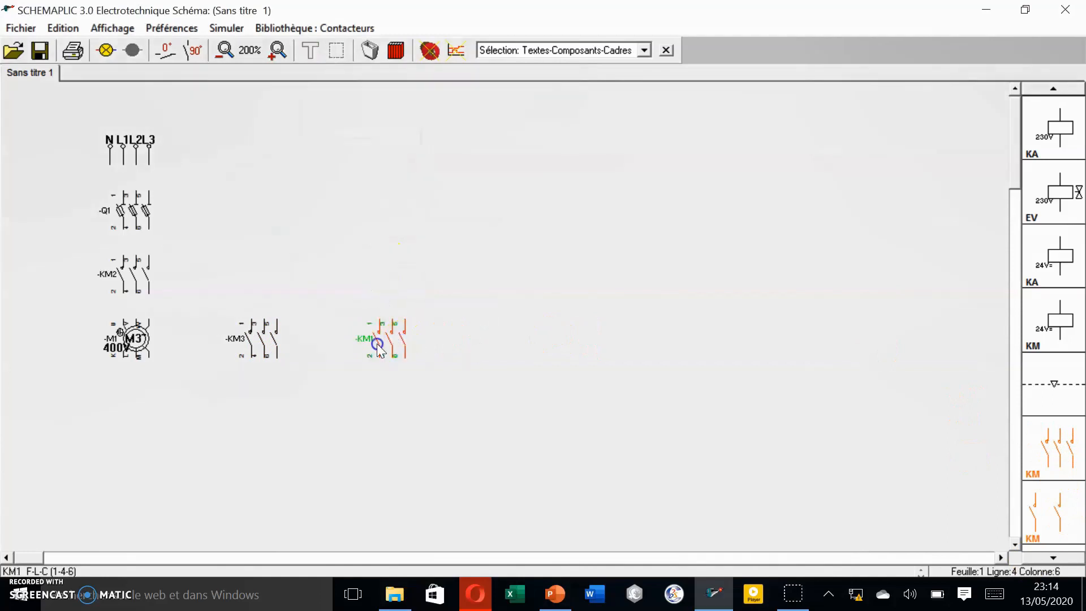
{"action": "left_click_drag", "start_coordinate": [355, 349], "coordinate": [338, 346]}
{"action": "left_click", "coordinate": [262, 344]}
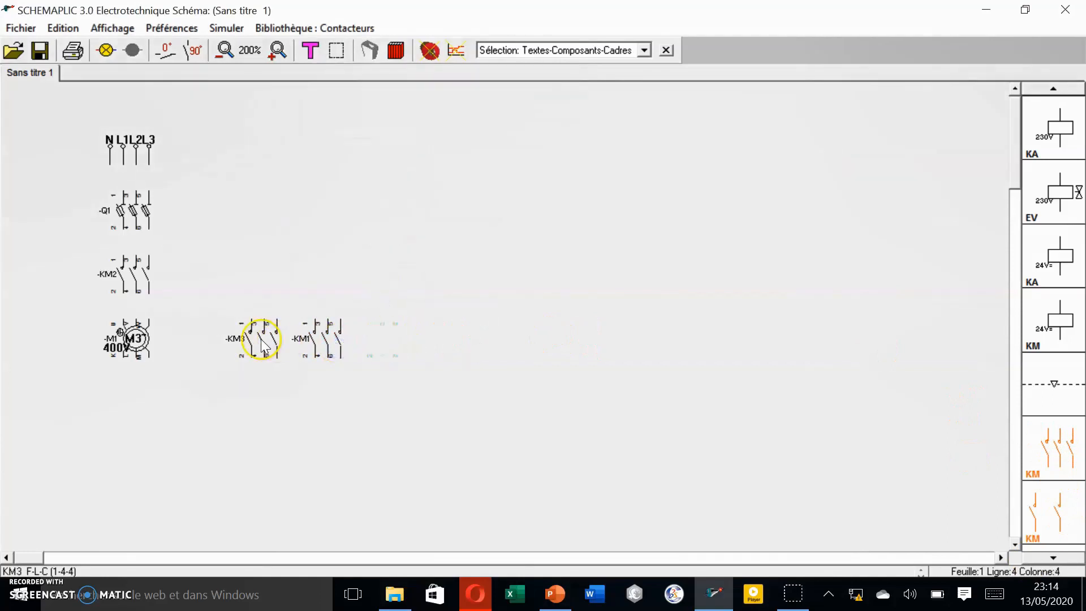
{"action": "left_click_drag", "start_coordinate": [229, 341], "coordinate": [212, 341]}
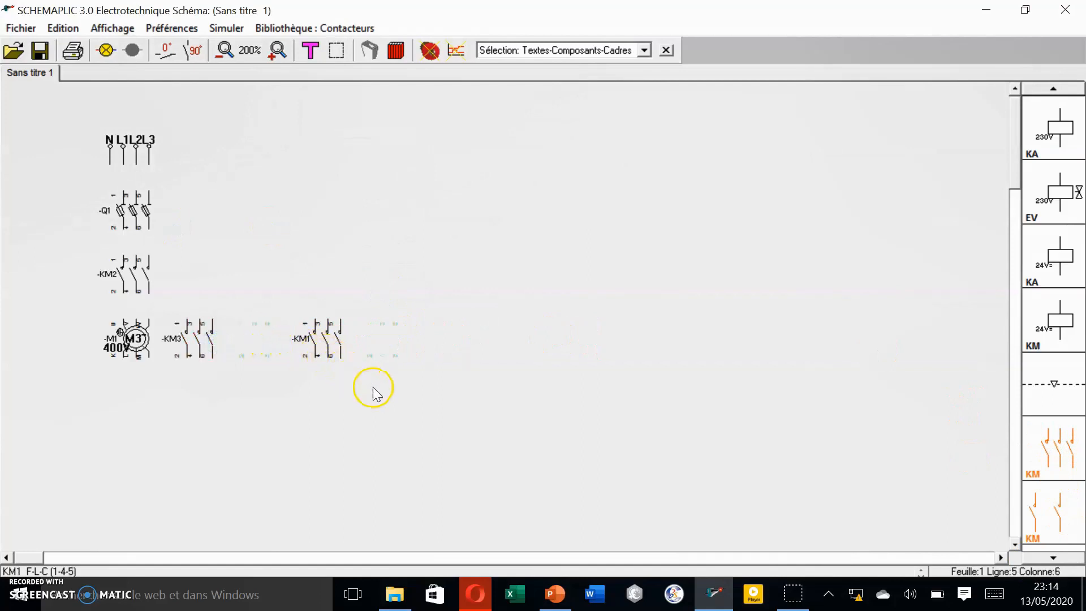
Place a three-pole thermal relay F1 directly below the motor
{"action": "left_click", "coordinate": [398, 50]}
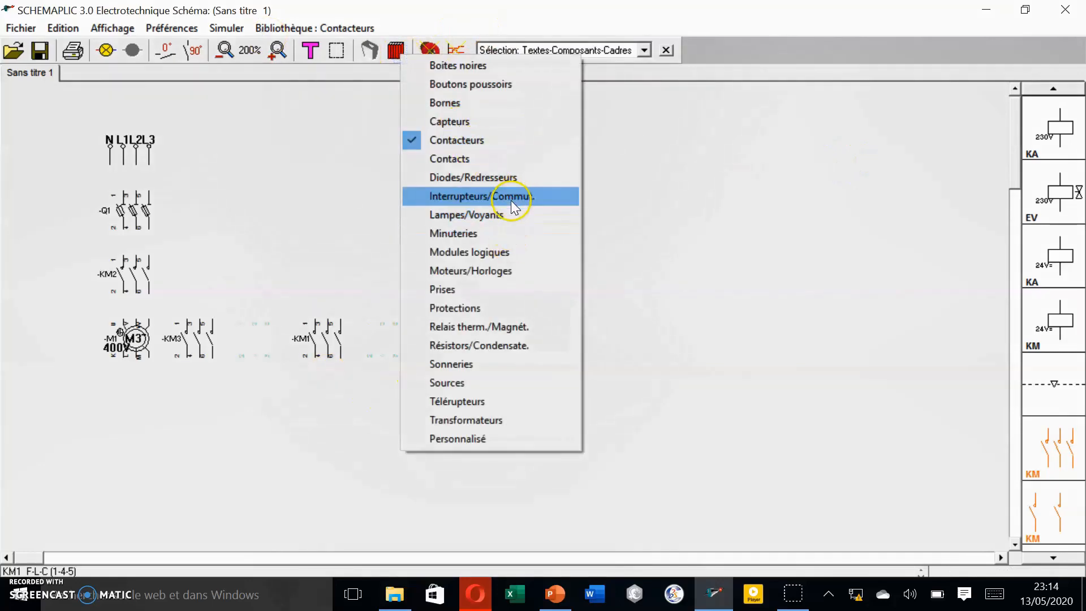
{"action": "left_click", "coordinate": [528, 327]}
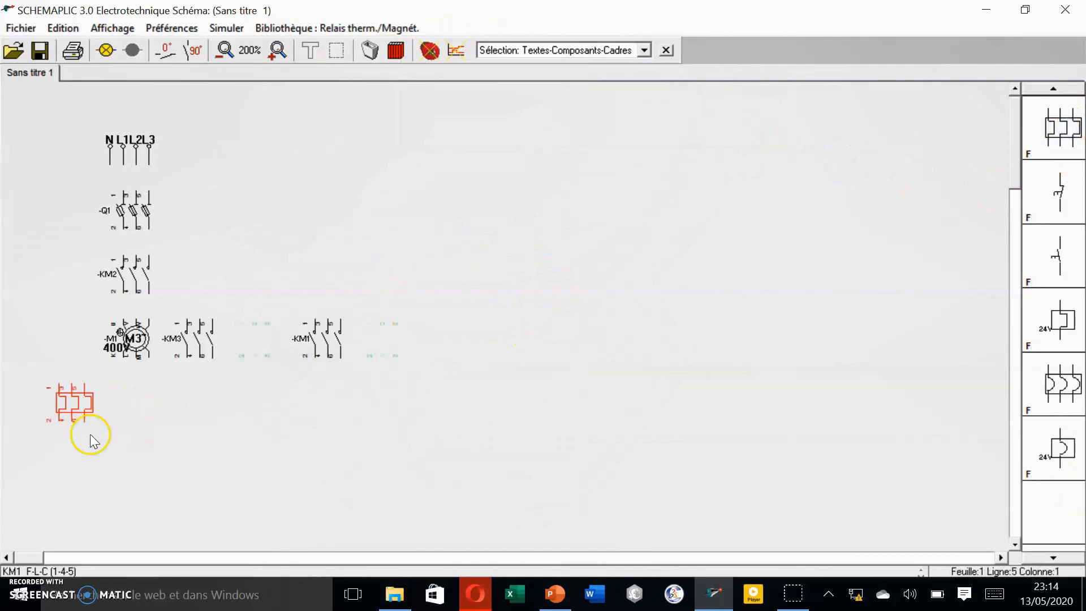
{"action": "left_click", "coordinate": [129, 405]}
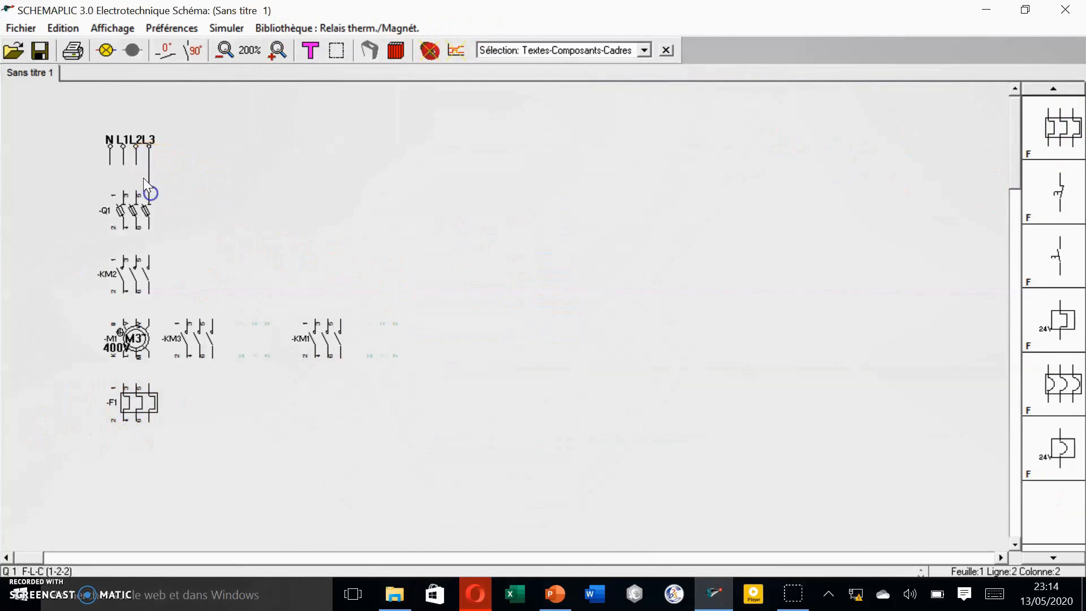
Wire the three phases from the source through Q1, KM2 and the motor down to the thermal relay F1
{"action": "mouse_move", "coordinate": [124, 162]}
{"action": "left_mouse_down"}
{"action": "mouse_move", "coordinate": [124, 255]}
{"action": "mouse_move", "coordinate": [149, 255]}
{"action": "left_mouse_up"}
{"action": "mouse_move", "coordinate": [120, 293]}
{"action": "left_mouse_down"}
{"action": "mouse_move", "coordinate": [123, 320]}
{"action": "mouse_move", "coordinate": [149, 321]}
{"action": "left_mouse_up"}
{"action": "mouse_move", "coordinate": [122, 357]}
{"action": "left_mouse_down"}
{"action": "mouse_move", "coordinate": [124, 384]}
{"action": "mouse_move", "coordinate": [147, 381]}
{"action": "left_mouse_up"}
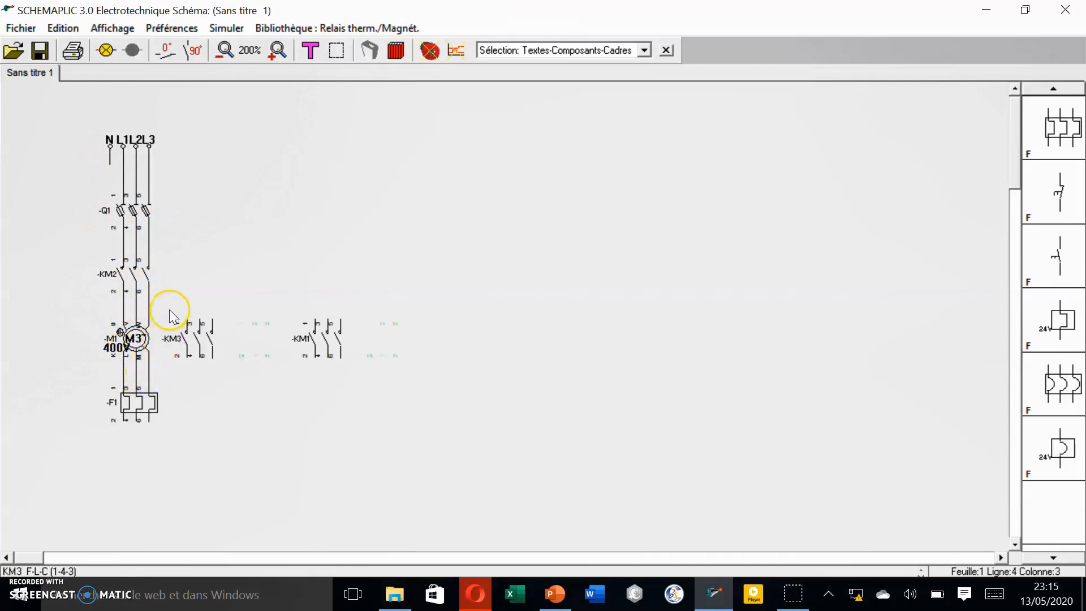
Connect KM3's upper terminals to the three lines between KM2 and the motor, and bridge KM1's upper terminals together
{"action": "left_click_drag", "start_coordinate": [150, 320], "coordinate": [124, 317]}
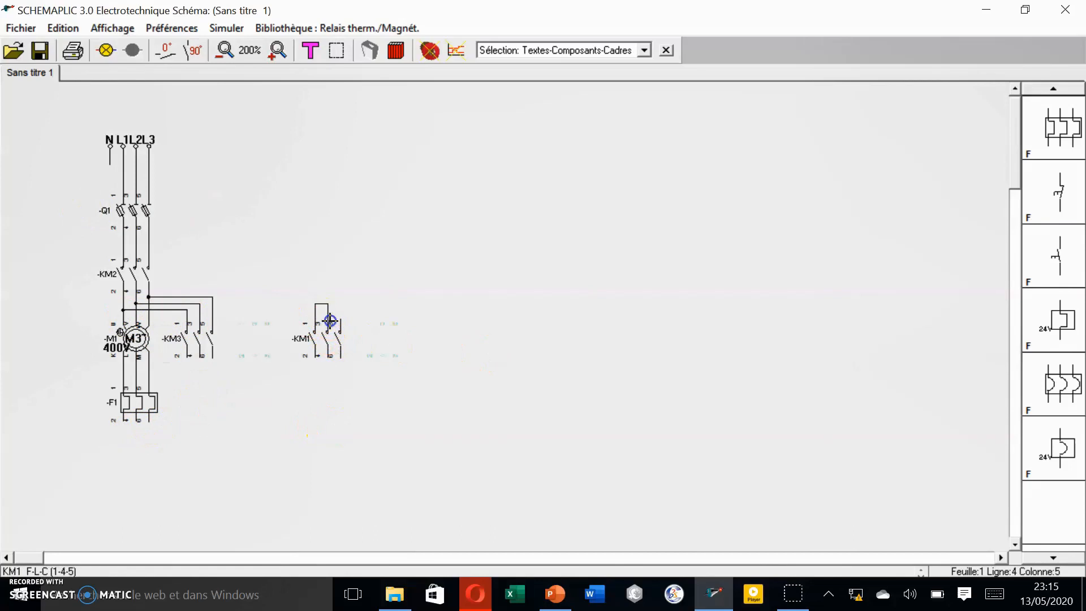
Wire the three lower terminals of thermal relay F1 to the lower terminals of both KM1 and KM3
{"action": "left_click_drag", "start_coordinate": [148, 418], "coordinate": [317, 352]}
{"action": "left_click", "coordinate": [136, 419]}
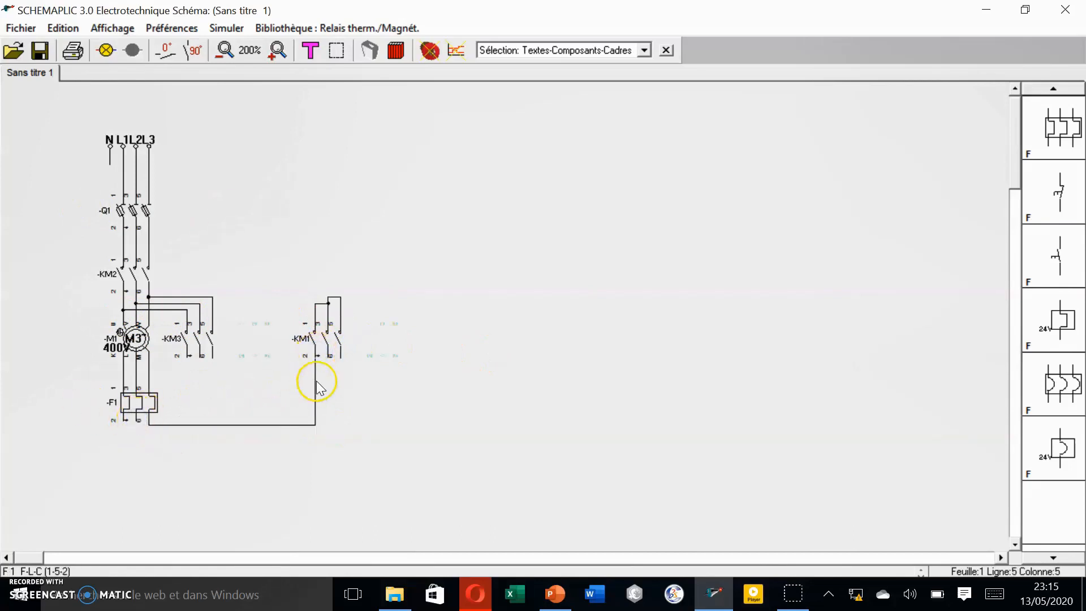
{"action": "left_click", "coordinate": [328, 356]}
{"action": "left_click", "coordinate": [125, 420]}
{"action": "left_click", "coordinate": [341, 357]}
{"action": "left_click", "coordinate": [212, 356]}
{"action": "left_click", "coordinate": [149, 419]}
{"action": "left_click", "coordinate": [137, 421]}
{"action": "left_click", "coordinate": [187, 355]}
{"action": "left_click", "coordinate": [117, 424]}
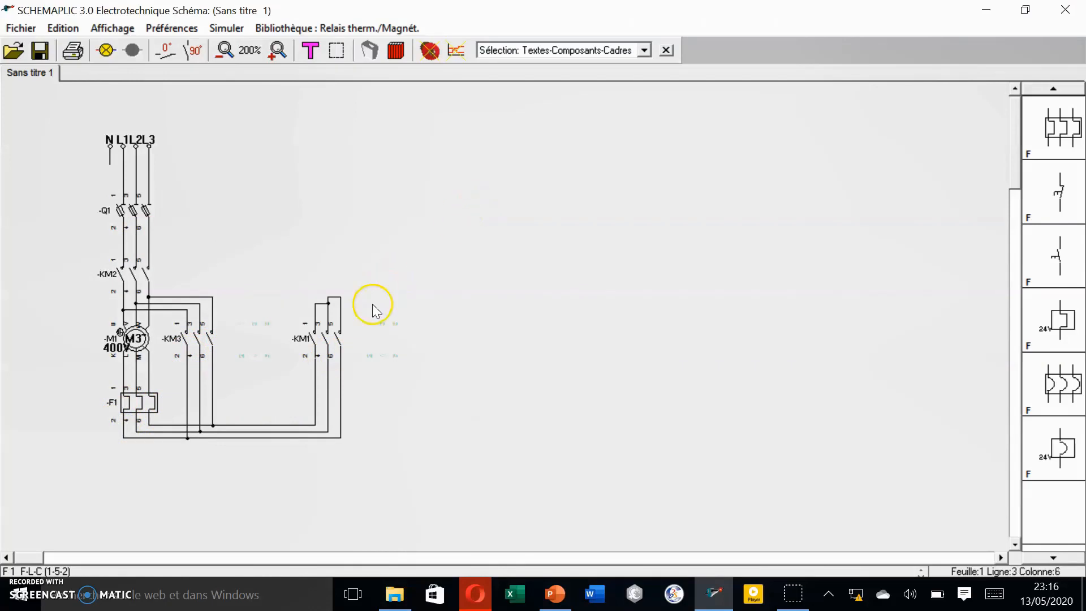
Move the wired KM1 contact one column left so it sits beside KM3
{"action": "left_click", "coordinate": [330, 341]}
{"action": "left_click_drag", "start_coordinate": [331, 344], "coordinate": [267, 346]}
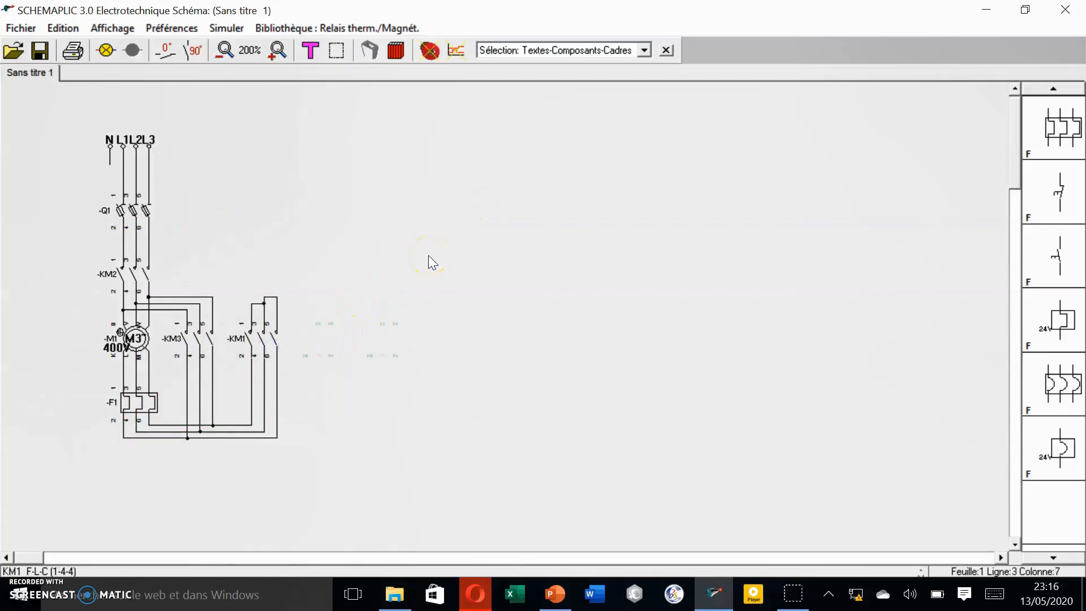
Place a normally open auxiliary contact to the right of the power circuit, level with the source, assigned to Q1 with terminals 13-14
{"action": "left_click", "coordinate": [396, 51]}
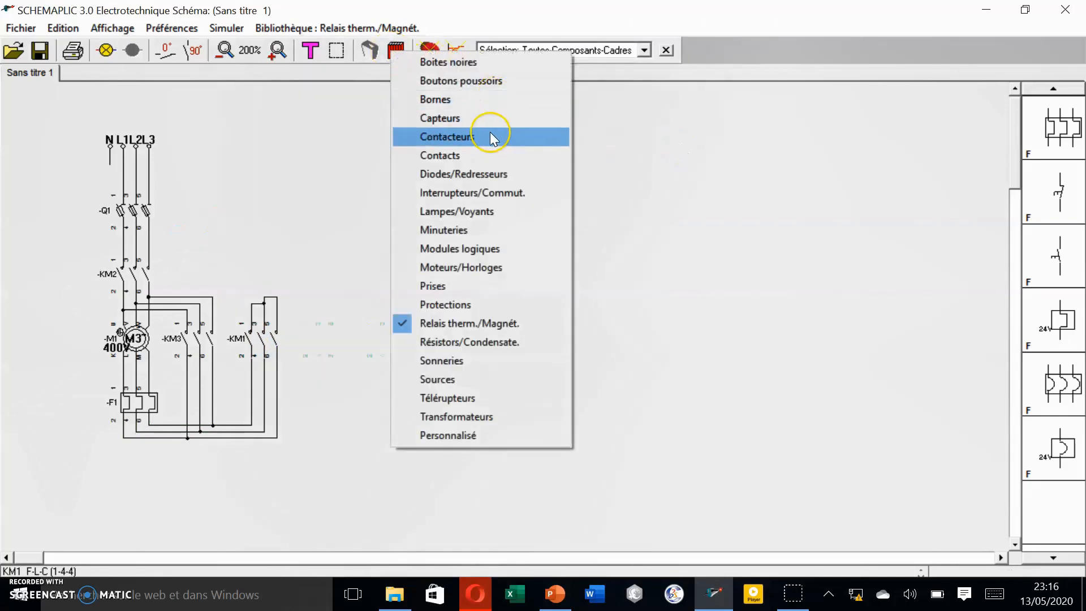
{"action": "left_click", "coordinate": [490, 154]}
{"action": "left_click_drag", "start_coordinate": [1061, 121], "coordinate": [452, 171]}
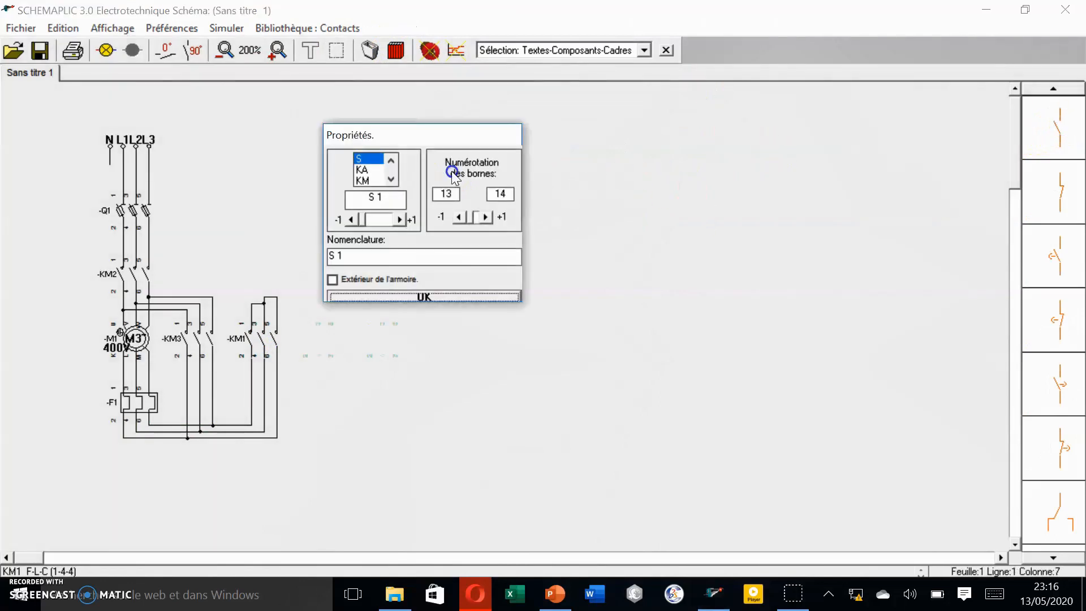
{"action": "left_click", "coordinate": [390, 179]}
{"action": "left_click", "coordinate": [371, 180]}
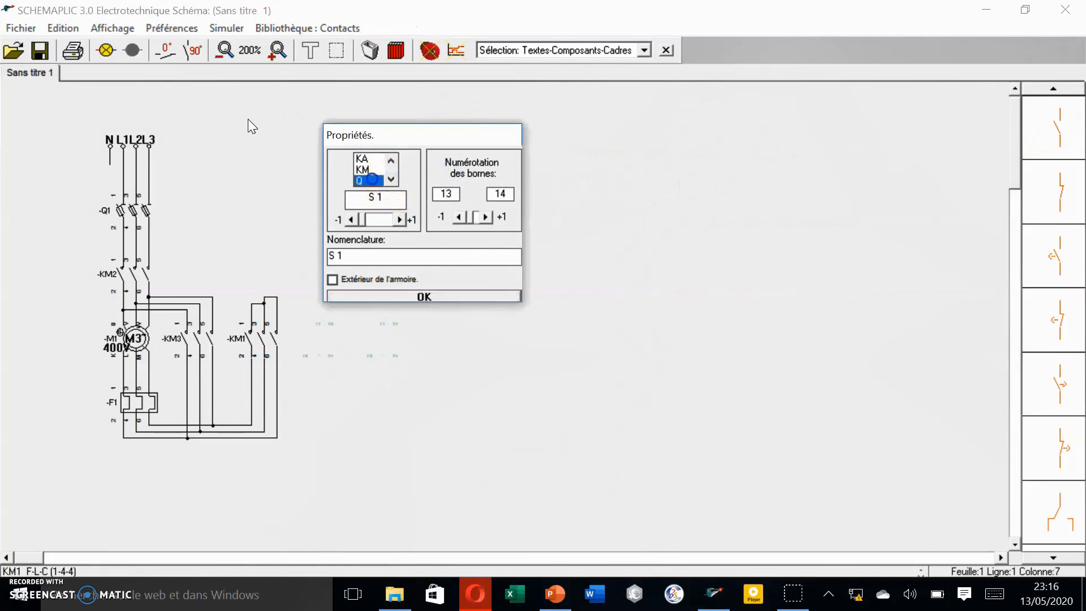
{"action": "left_click", "coordinate": [446, 297]}
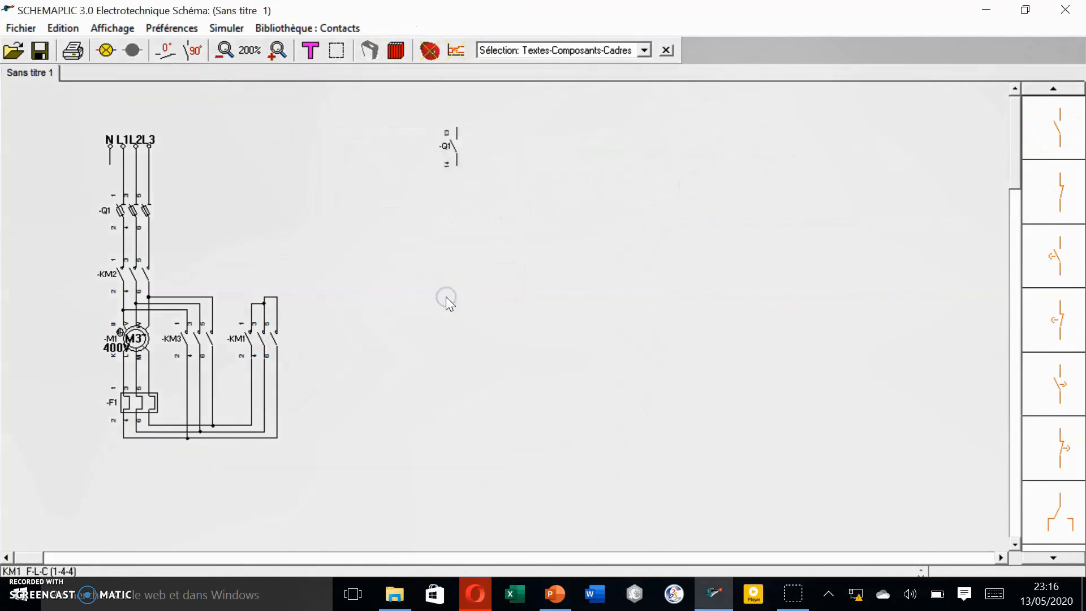
Place a normally closed thermal relay contact assigned to F1 directly below the Q1 auxiliary contact
{"action": "left_click", "coordinate": [396, 51]}
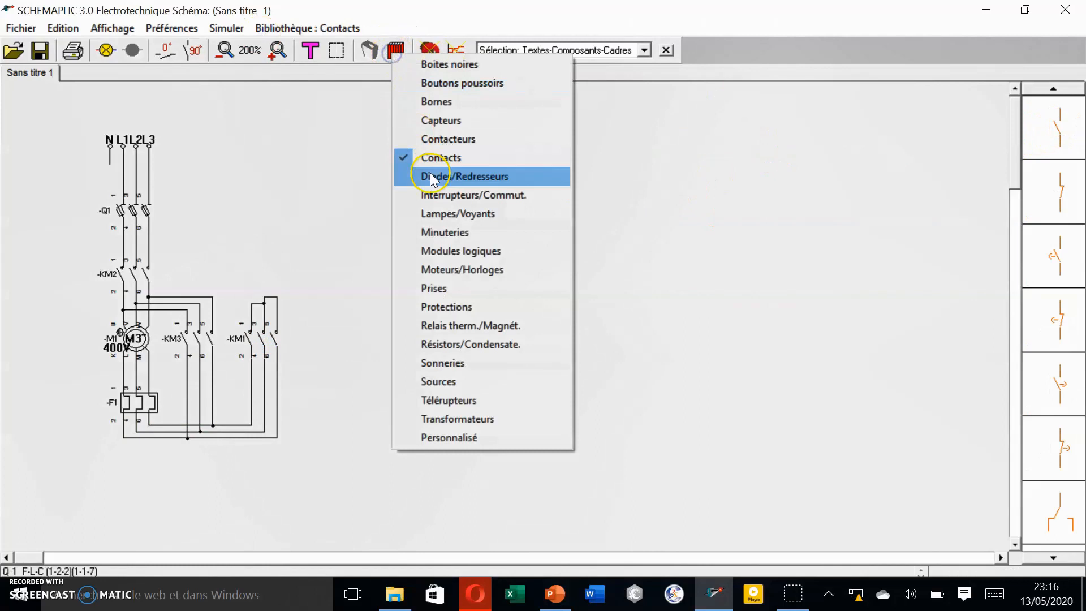
{"action": "left_click", "coordinate": [487, 327]}
{"action": "left_click_drag", "start_coordinate": [997, 201], "coordinate": [465, 228]}
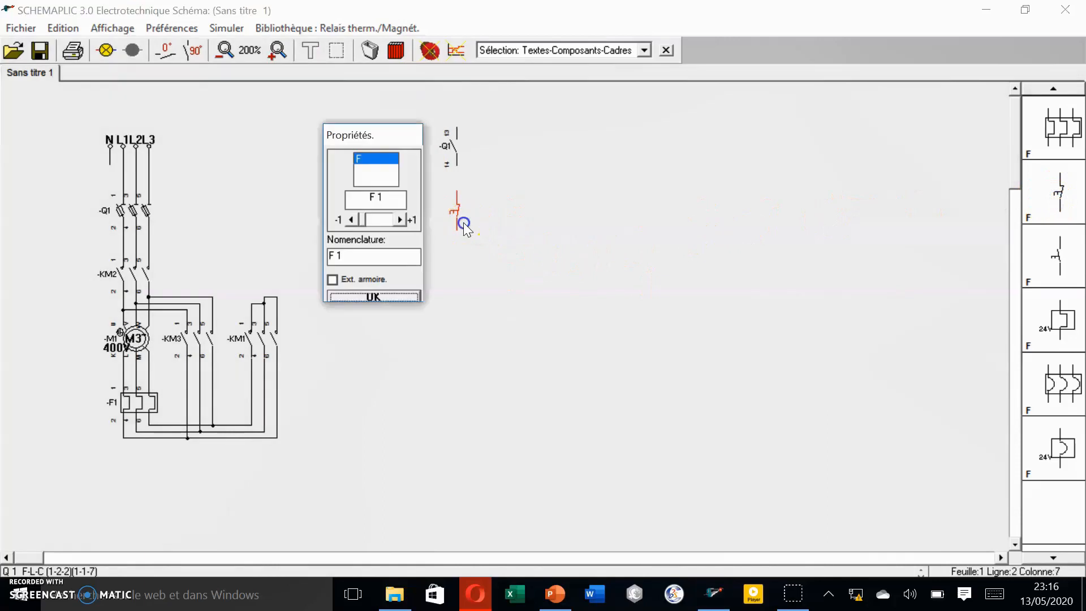
{"action": "left_click", "coordinate": [395, 296]}
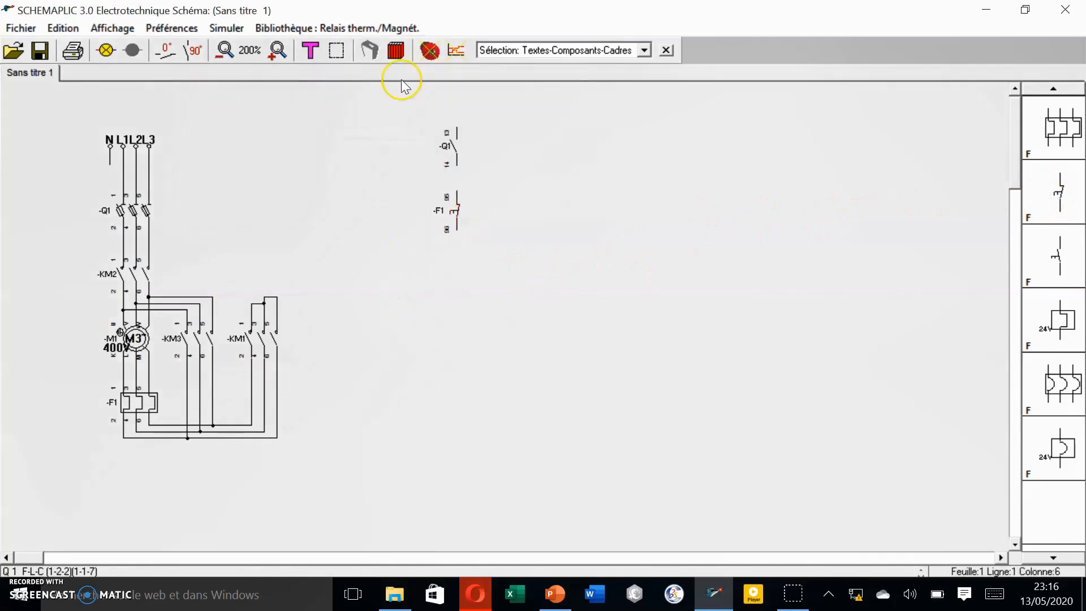
Place a normally closed pushbutton S1 below the F1 contact and a normally open pushbutton S2 below S1
{"action": "left_click", "coordinate": [396, 51]}
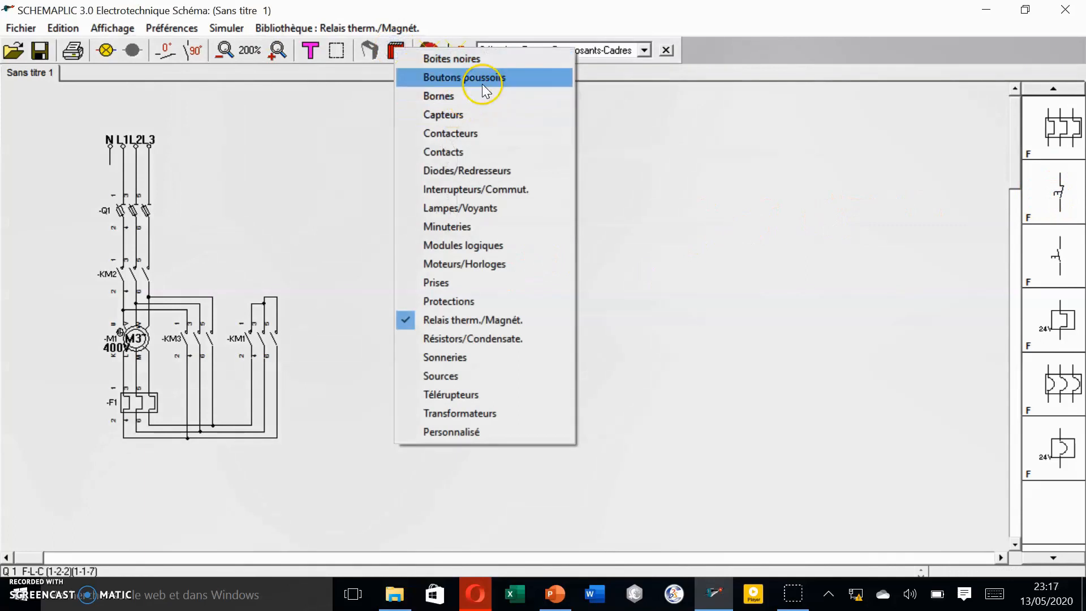
{"action": "left_click", "coordinate": [512, 77]}
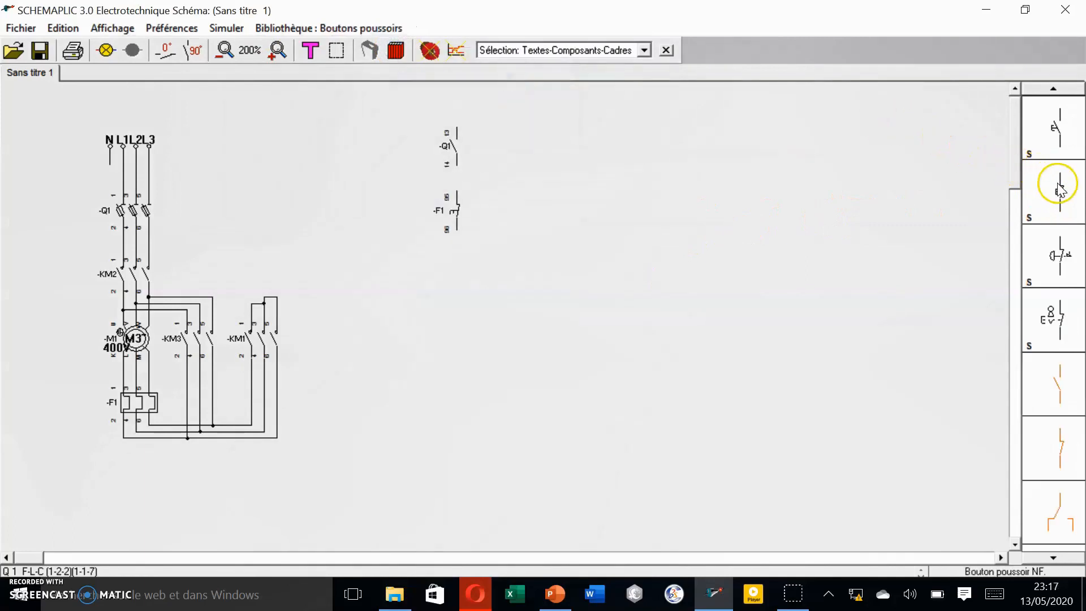
{"action": "left_click_drag", "start_coordinate": [1064, 190], "coordinate": [454, 278]}
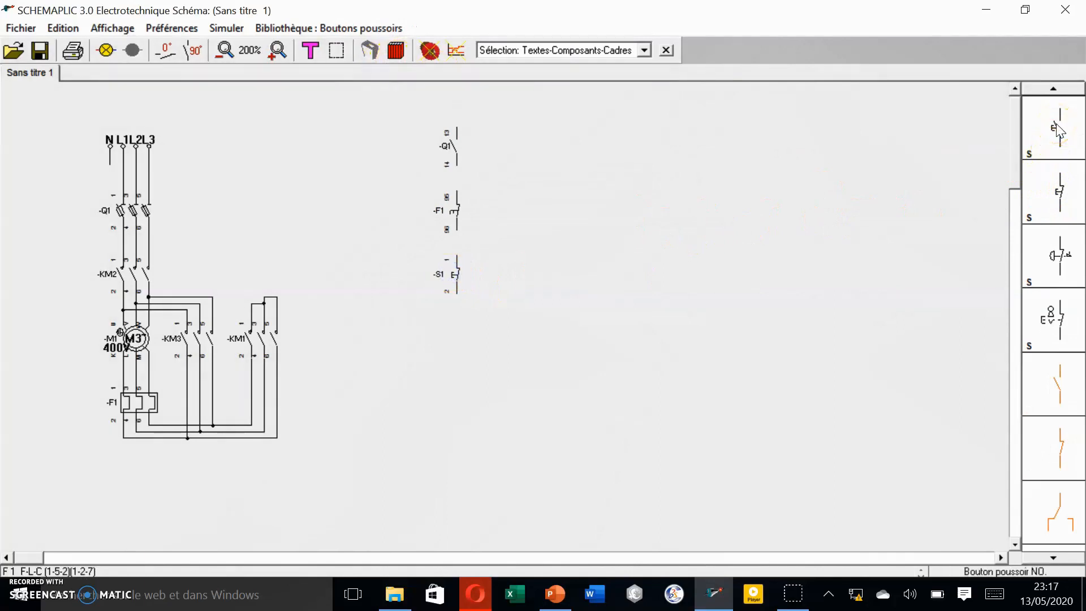
{"action": "left_click_drag", "start_coordinate": [1058, 129], "coordinate": [460, 334]}
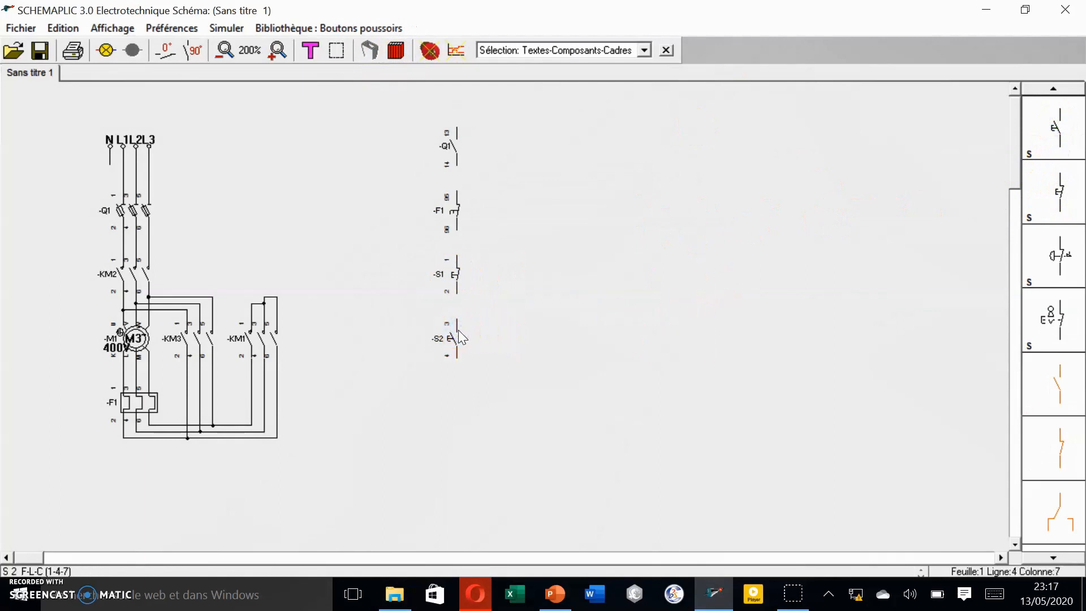
Place a time-delayed normally closed contact below S2, assigned to KM2 with terminals 55-56
{"action": "left_click", "coordinate": [393, 55]}
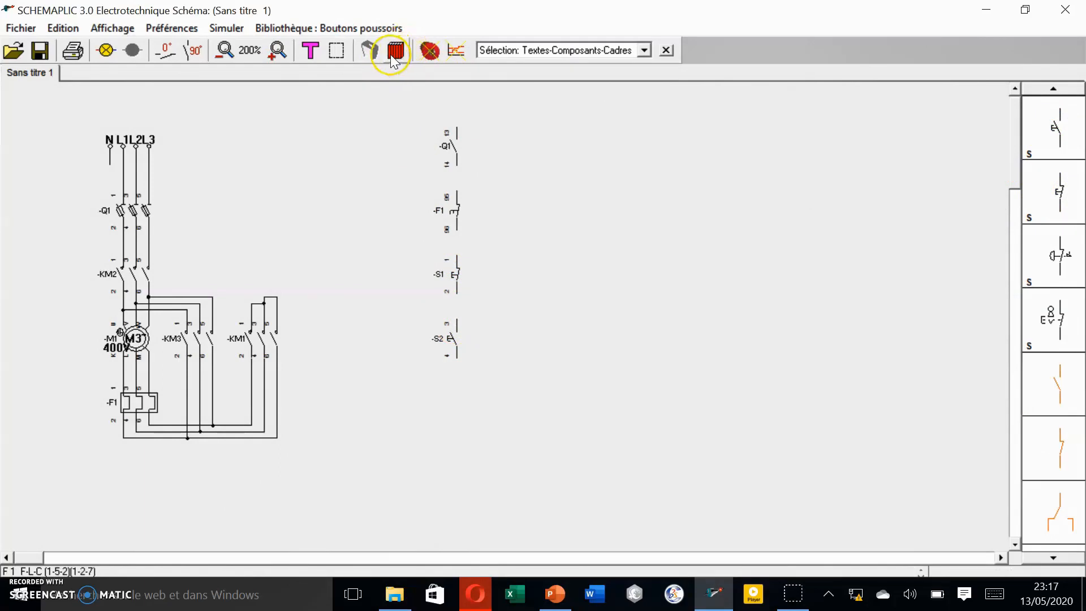
{"action": "left_click", "coordinate": [392, 56]}
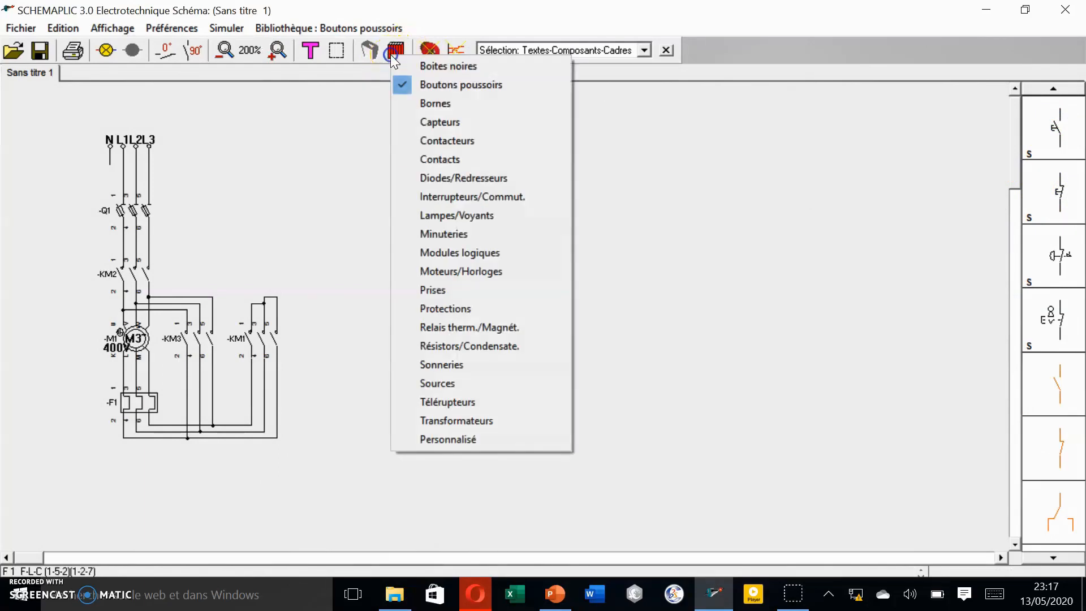
{"action": "left_click", "coordinate": [477, 164]}
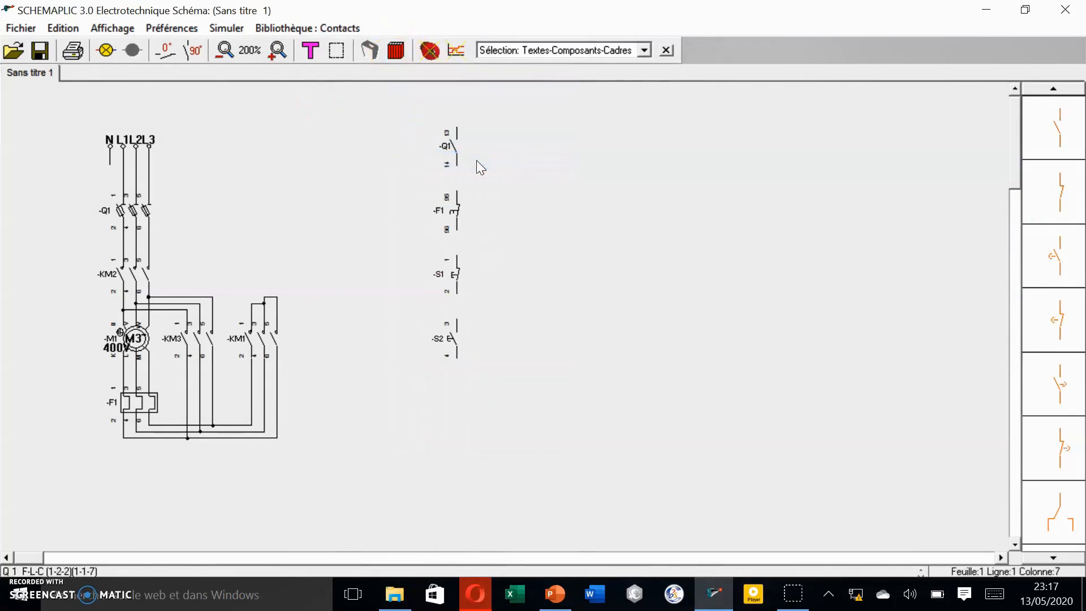
{"action": "left_click", "coordinate": [1059, 324]}
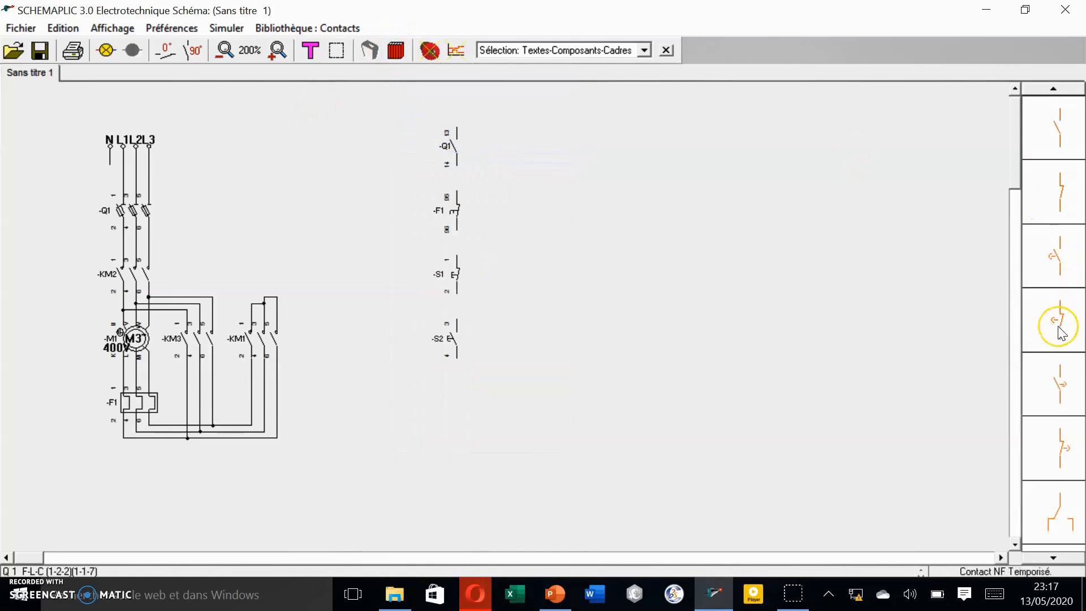
{"action": "left_click", "coordinate": [1059, 325]}
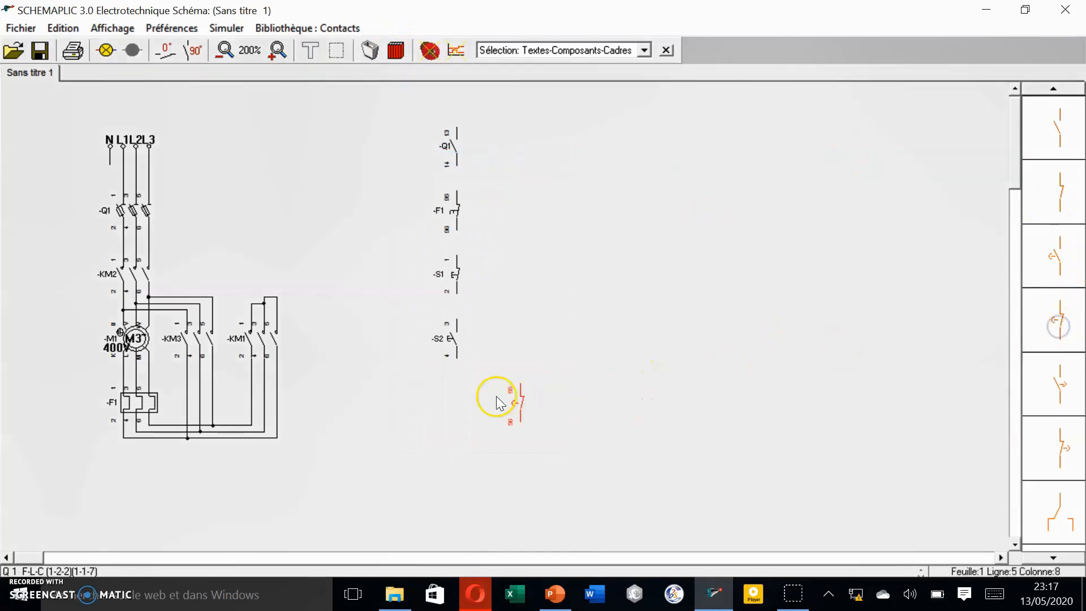
{"action": "left_click", "coordinate": [453, 386]}
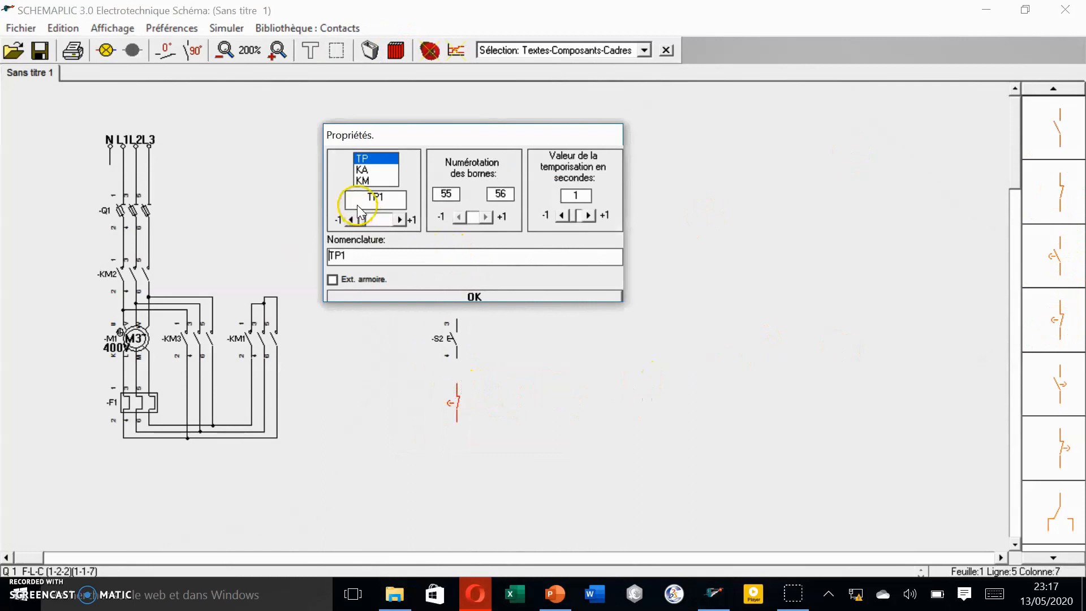
{"action": "left_click", "coordinate": [376, 181]}
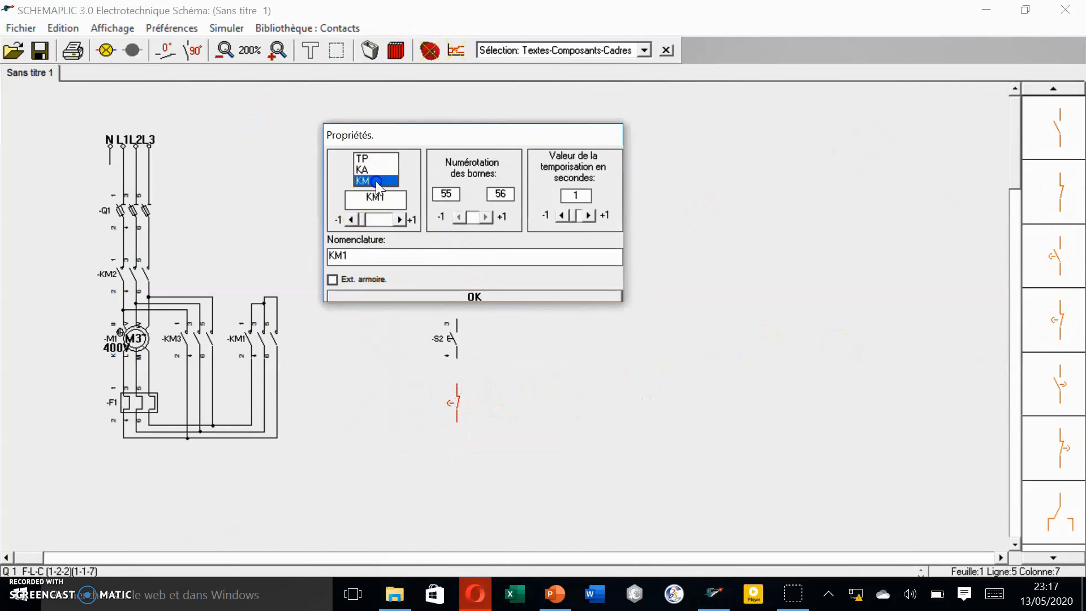
{"action": "left_click", "coordinate": [484, 296]}
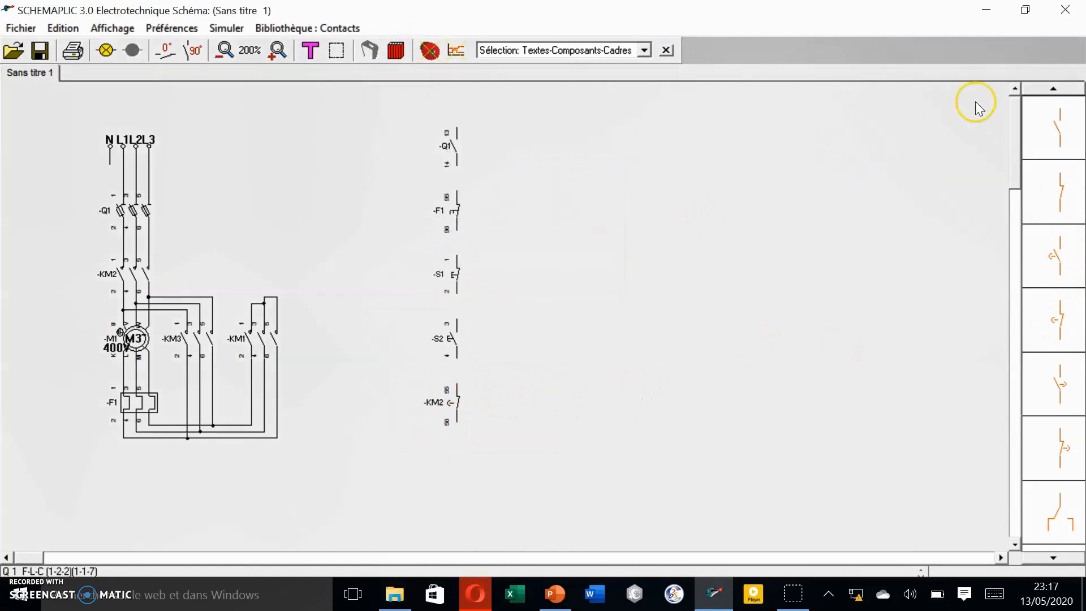
Place a normally closed contact below the time-delayed KM2 contact, assigned to KM3 with terminals 11-12
{"action": "left_click_drag", "start_coordinate": [1063, 196], "coordinate": [461, 457]}
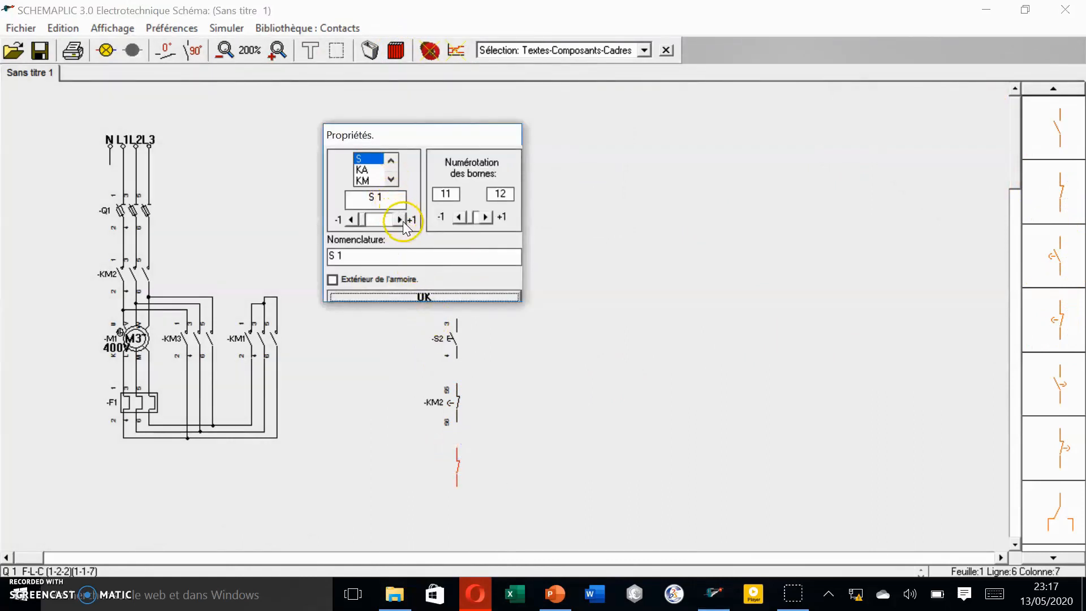
{"action": "left_click", "coordinate": [374, 181]}
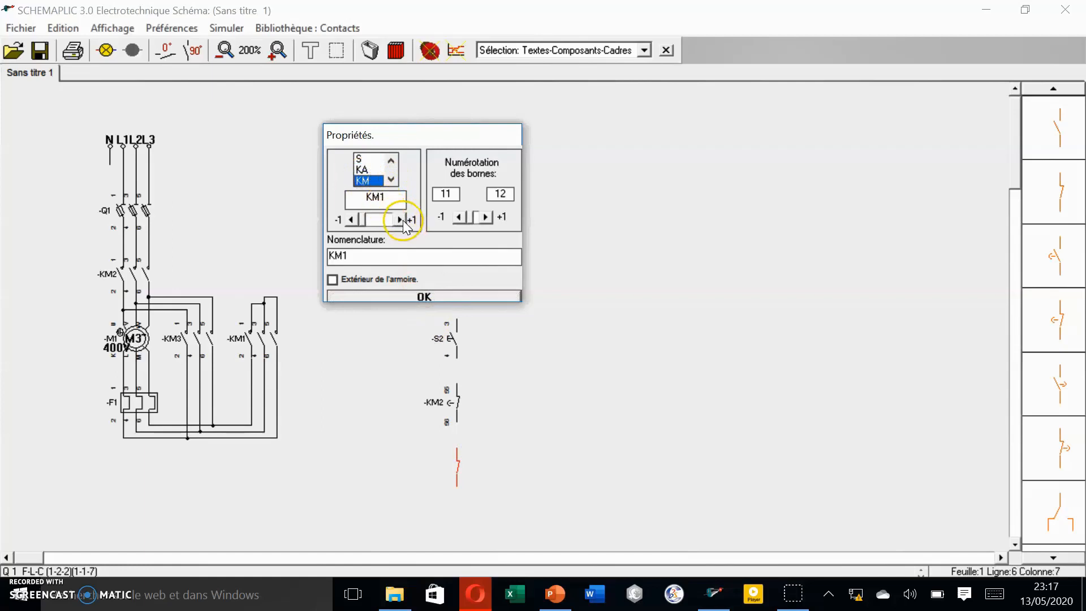
{"action": "left_click", "coordinate": [442, 300]}
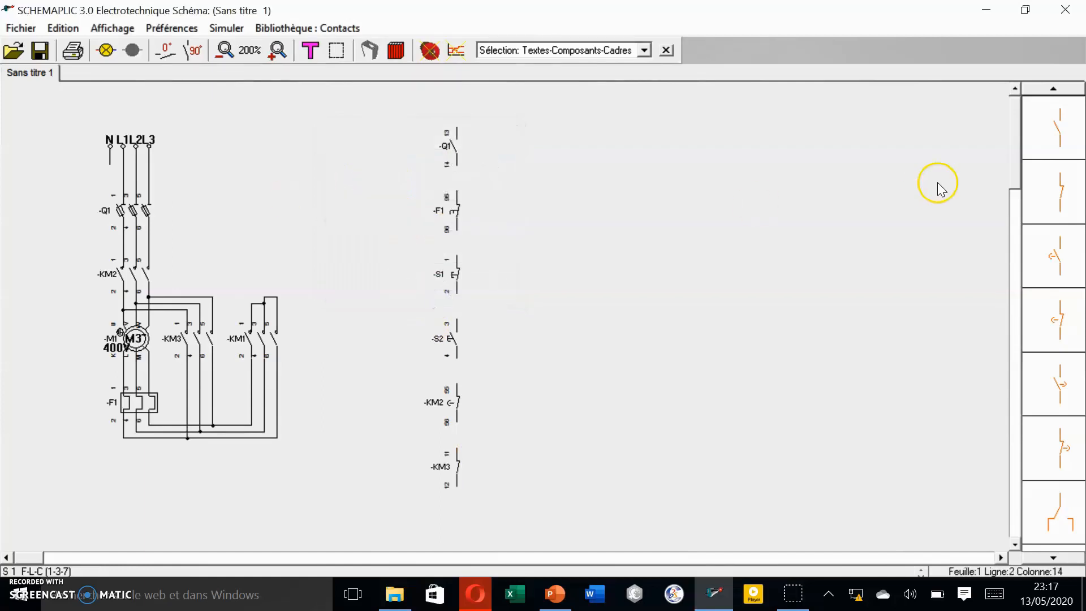
Place a normally open contact two columns right of the time-delayed KM2 contact, assigned to KM1 with terminals 13-14
{"action": "left_click", "coordinate": [1056, 122]}
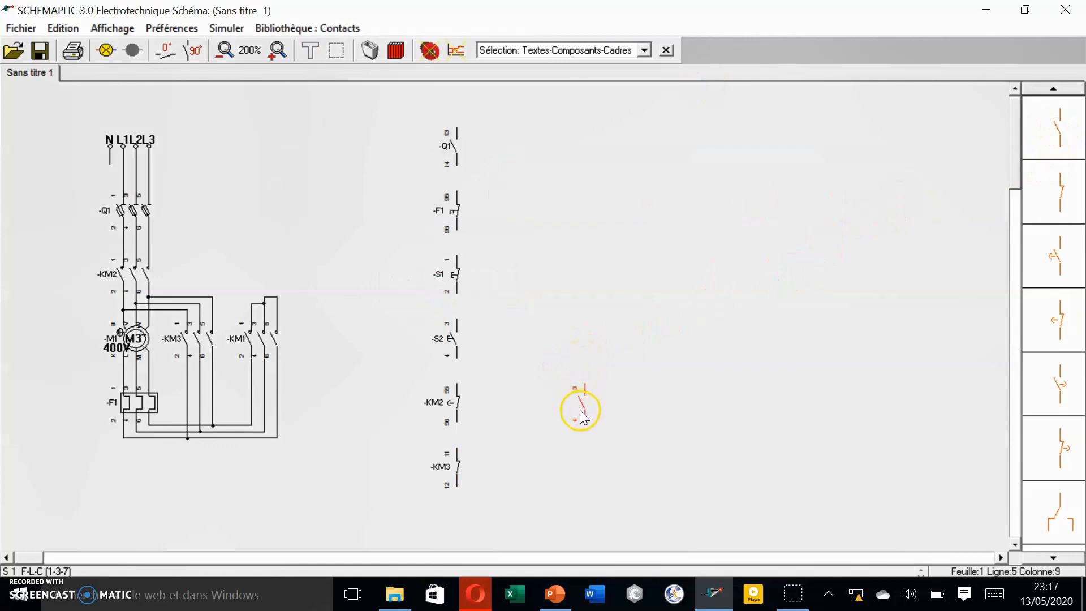
{"action": "left_click", "coordinate": [583, 418]}
{"action": "left_click", "coordinate": [364, 181]}
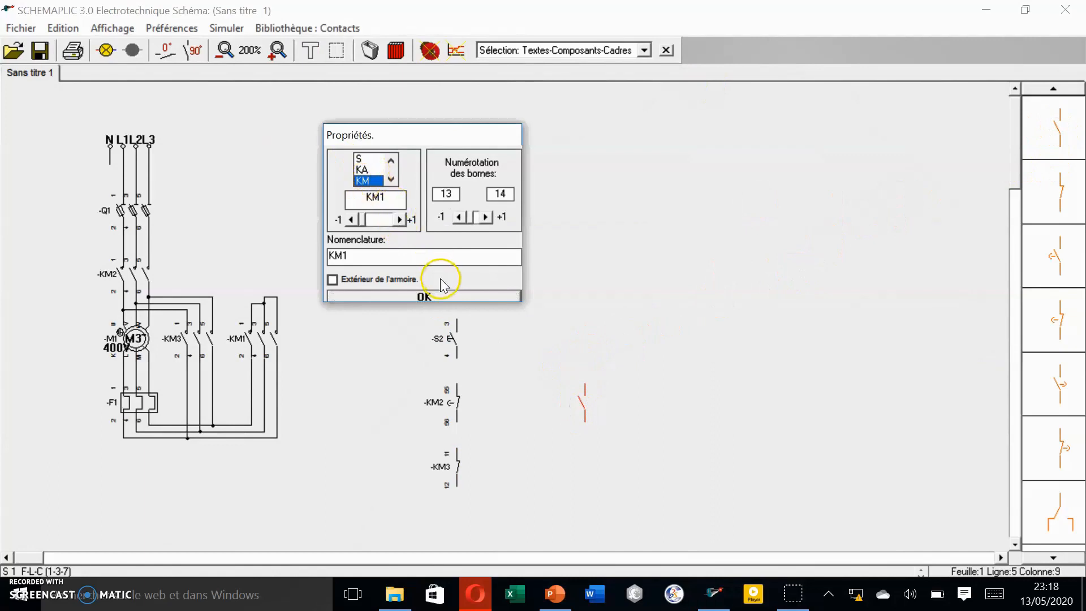
{"action": "left_click", "coordinate": [443, 299]}
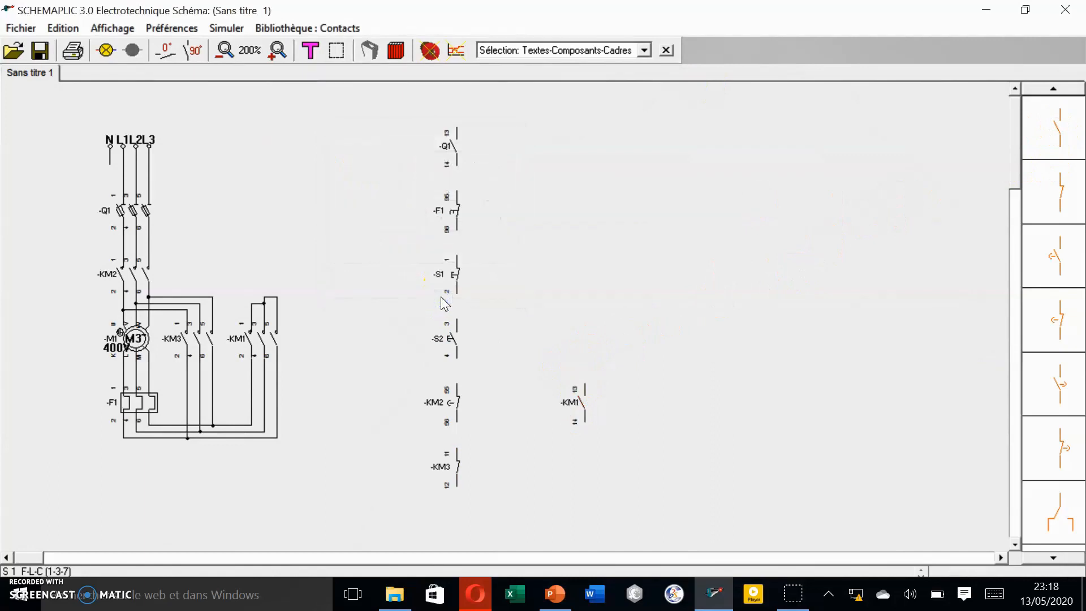
Place a normally closed contact below the normally open KM1 contact, assigned to KM1 with terminals 21-22
{"action": "left_click", "coordinate": [1060, 195]}
{"action": "left_click_drag", "start_coordinate": [1066, 198], "coordinate": [582, 470]}
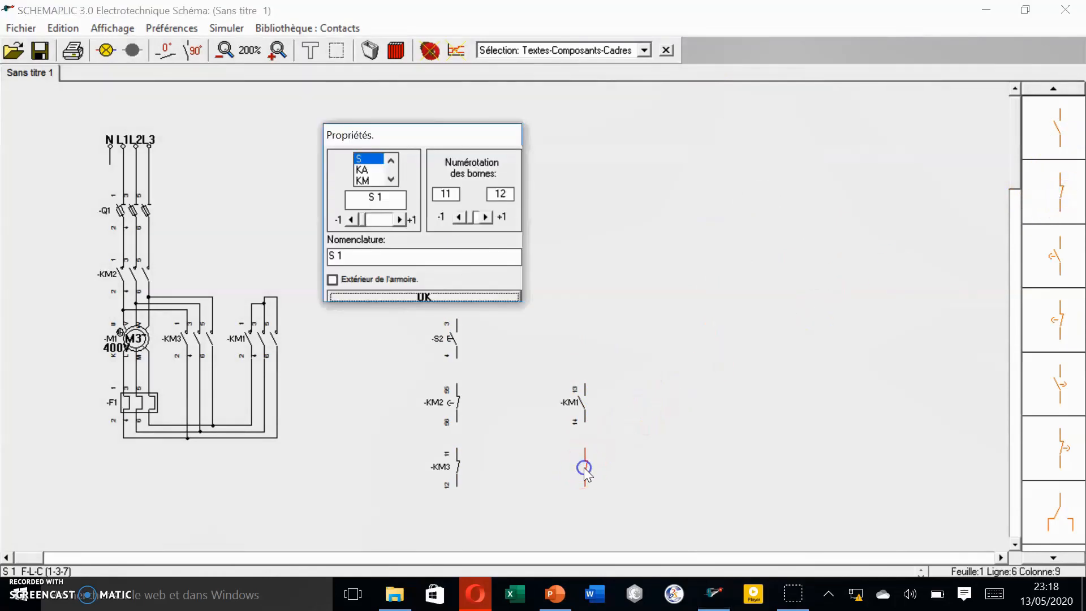
{"action": "left_click", "coordinate": [363, 180]}
{"action": "left_click", "coordinate": [394, 201]}
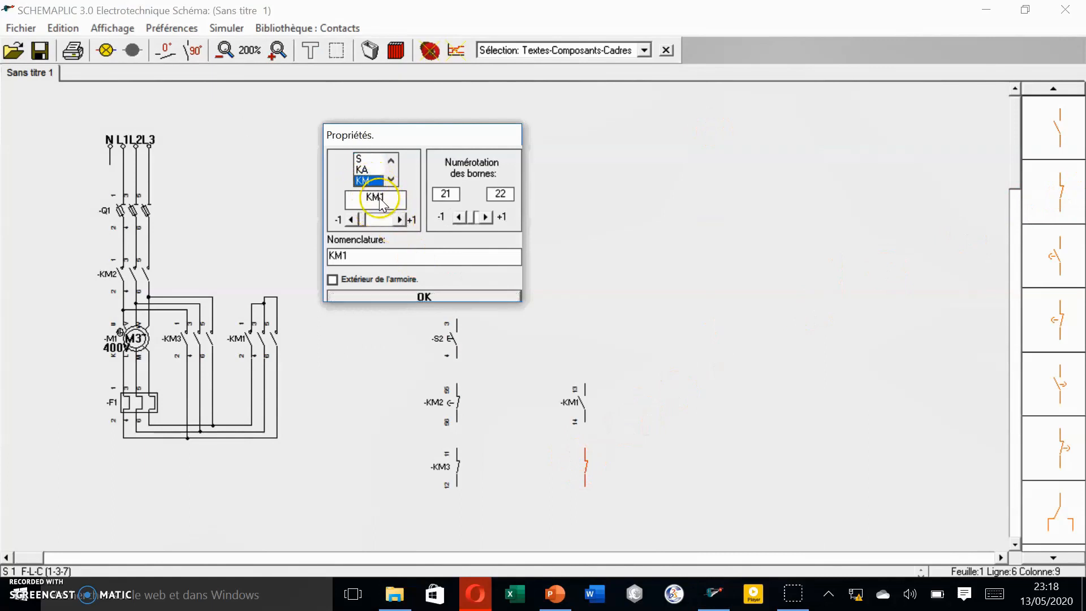
{"action": "left_click", "coordinate": [435, 298]}
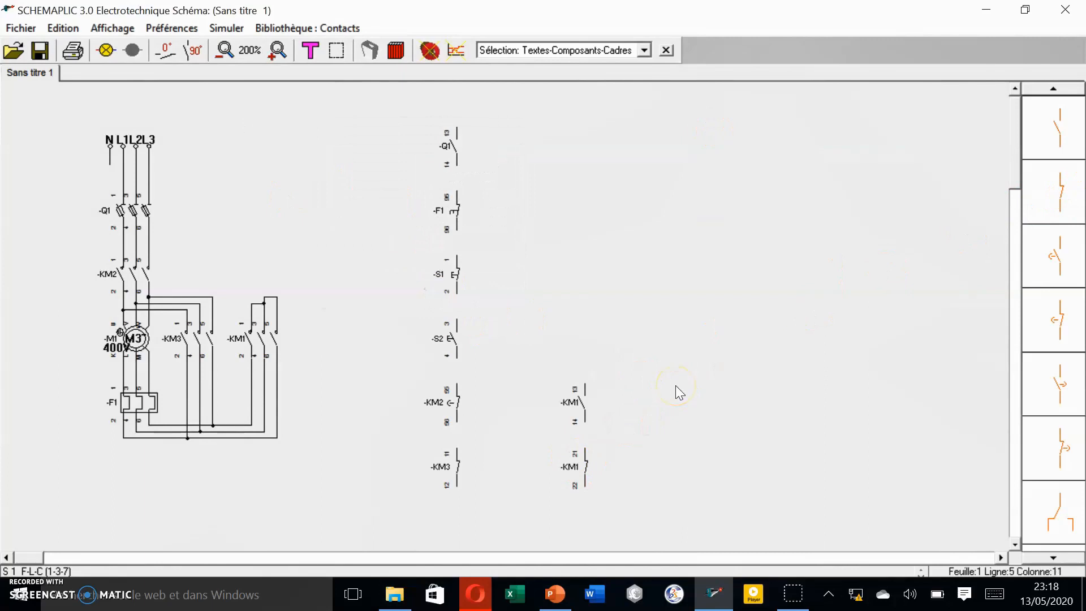
Place a normally open contact level with S2, one column right of the KM1 contacts, assigned to KM2 with terminals 13-14
{"action": "left_click", "coordinate": [1056, 131]}
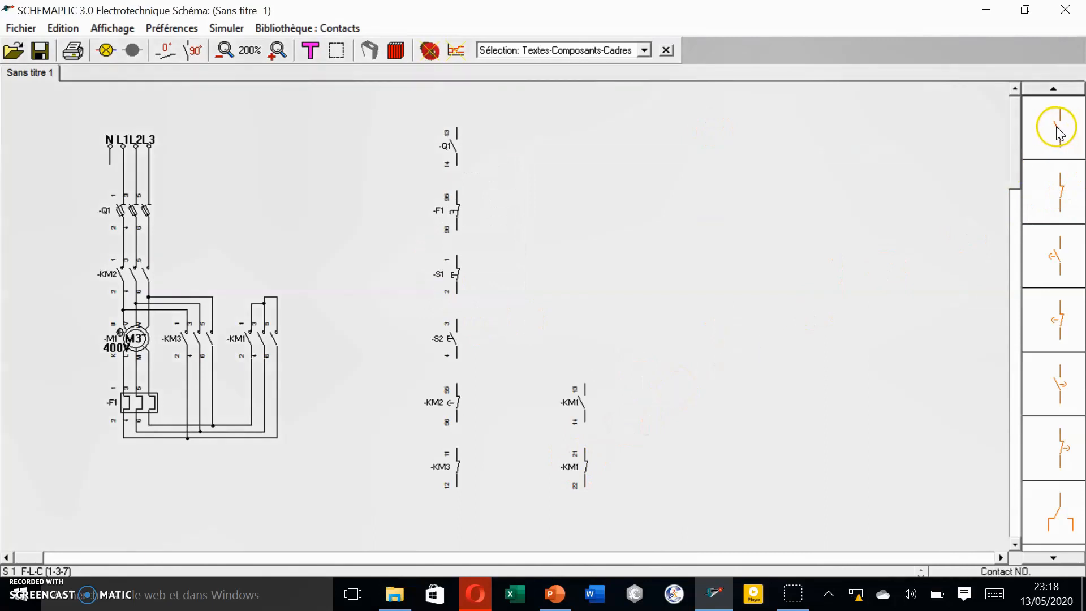
{"action": "left_click_drag", "start_coordinate": [1059, 133], "coordinate": [647, 360]}
{"action": "left_click", "coordinate": [645, 358]}
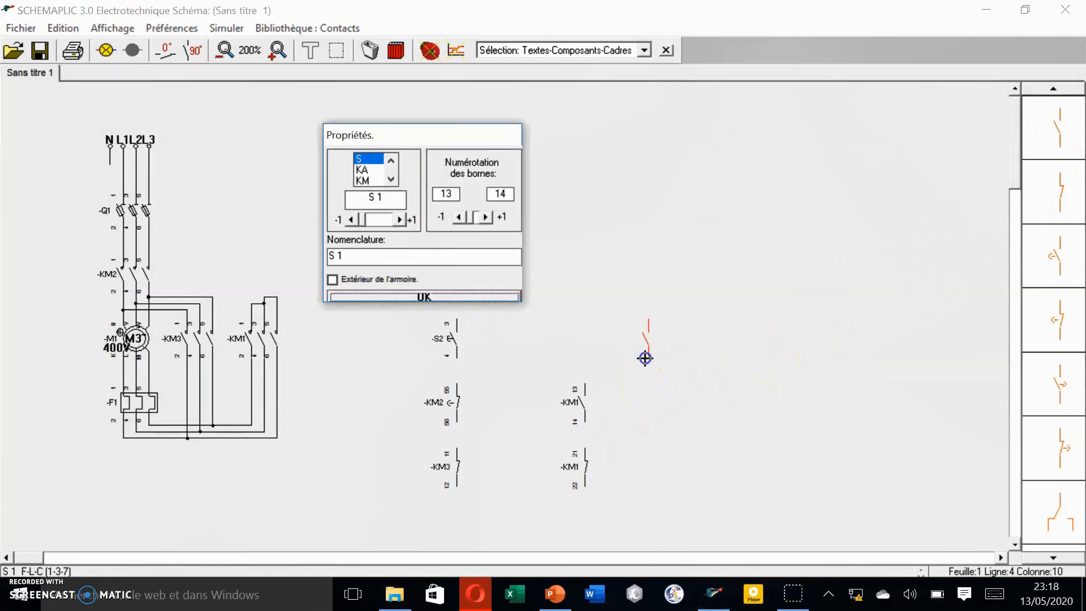
{"action": "left_click", "coordinate": [369, 181]}
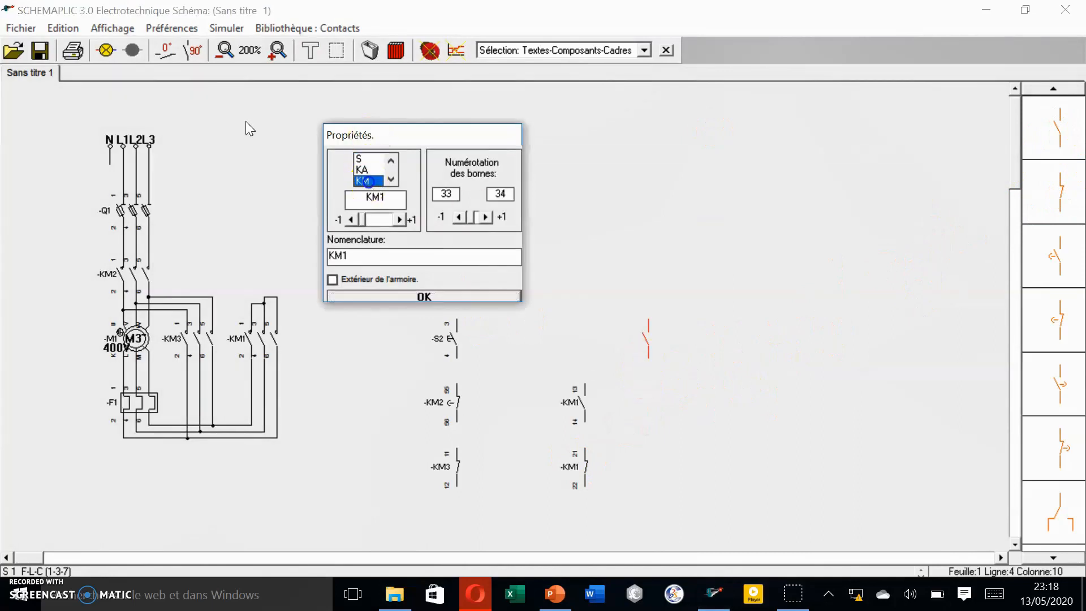
{"action": "left_click", "coordinate": [400, 219]}
{"action": "left_click", "coordinate": [441, 299]}
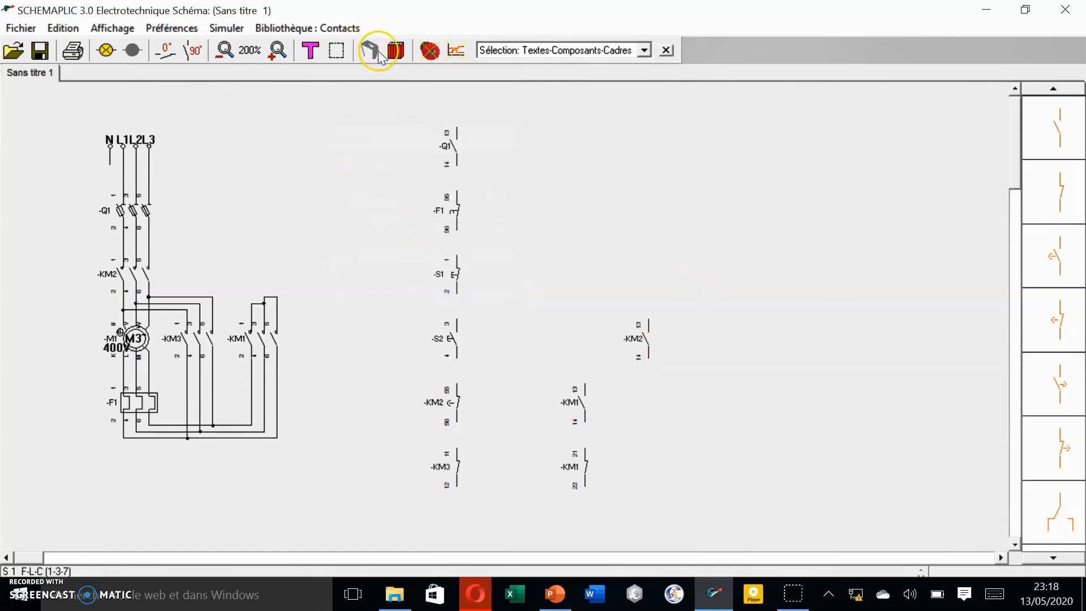
Place a 230 V contactor coil assigned to KM1 below the normally closed KM3 contact
{"action": "left_click", "coordinate": [397, 52]}
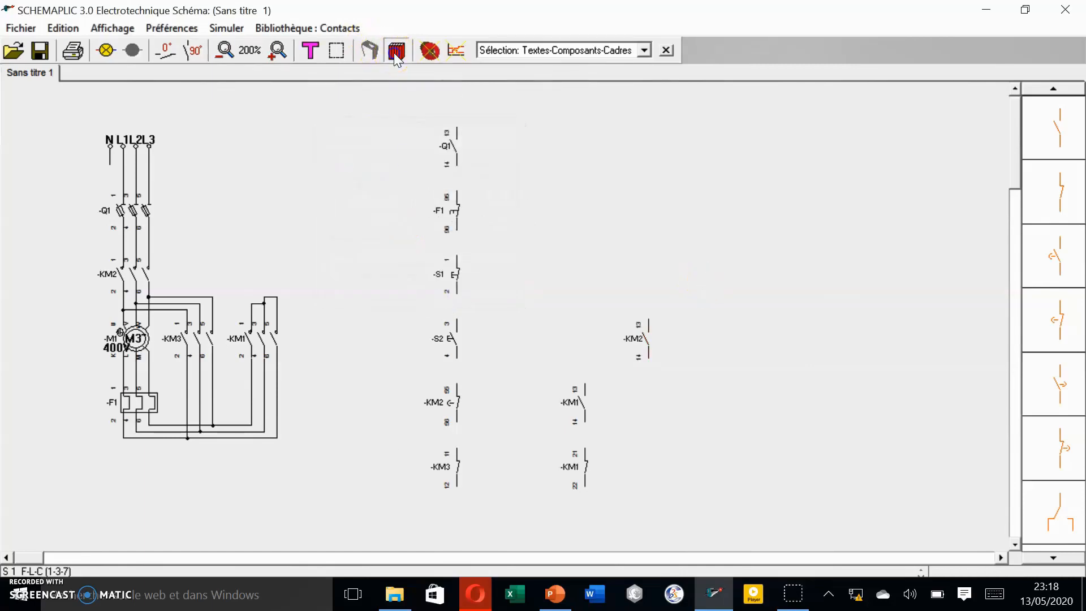
{"action": "left_click", "coordinate": [469, 142]}
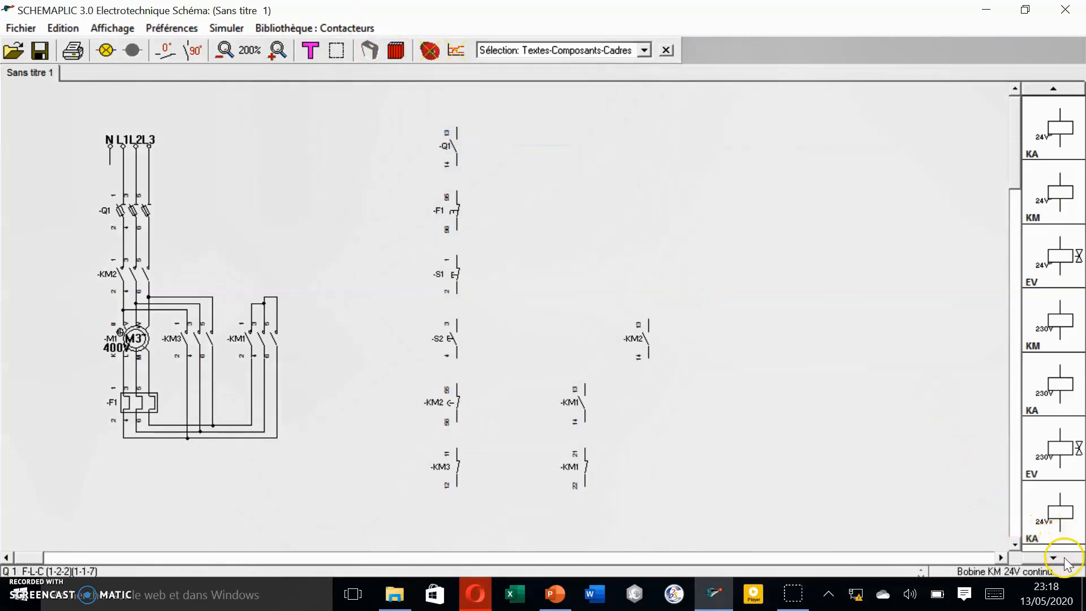
{"action": "left_click_drag", "start_coordinate": [1060, 320], "coordinate": [463, 516]}
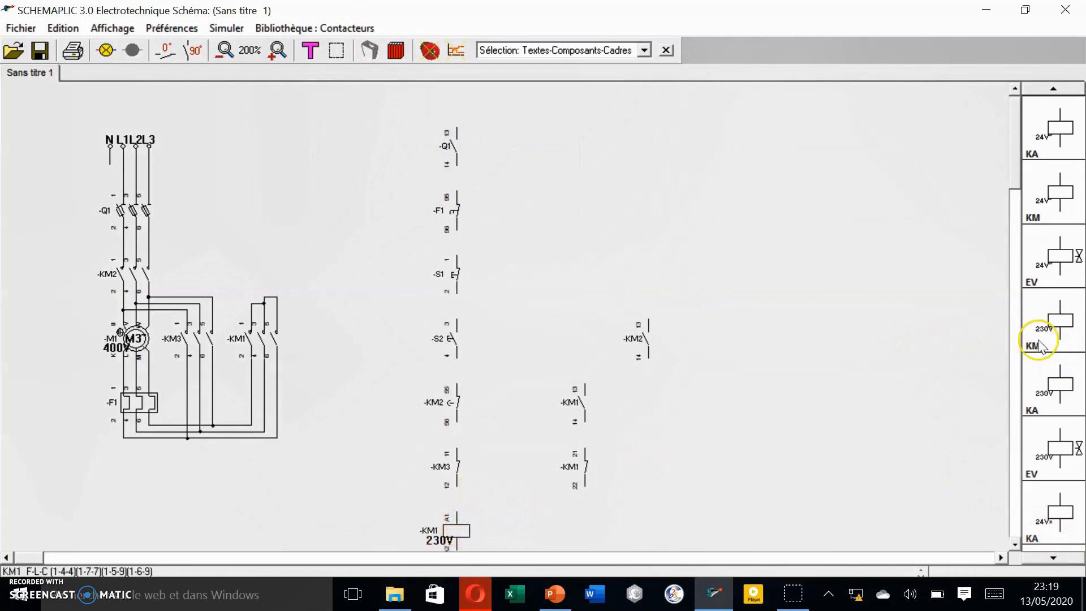
Place a 230 V coil assigned to KM3 below the KM1 contacts and a 230 V KM2 coil one column to its right
{"action": "left_click_drag", "start_coordinate": [1064, 333], "coordinate": [584, 527]}
{"action": "left_click", "coordinate": [583, 516]}
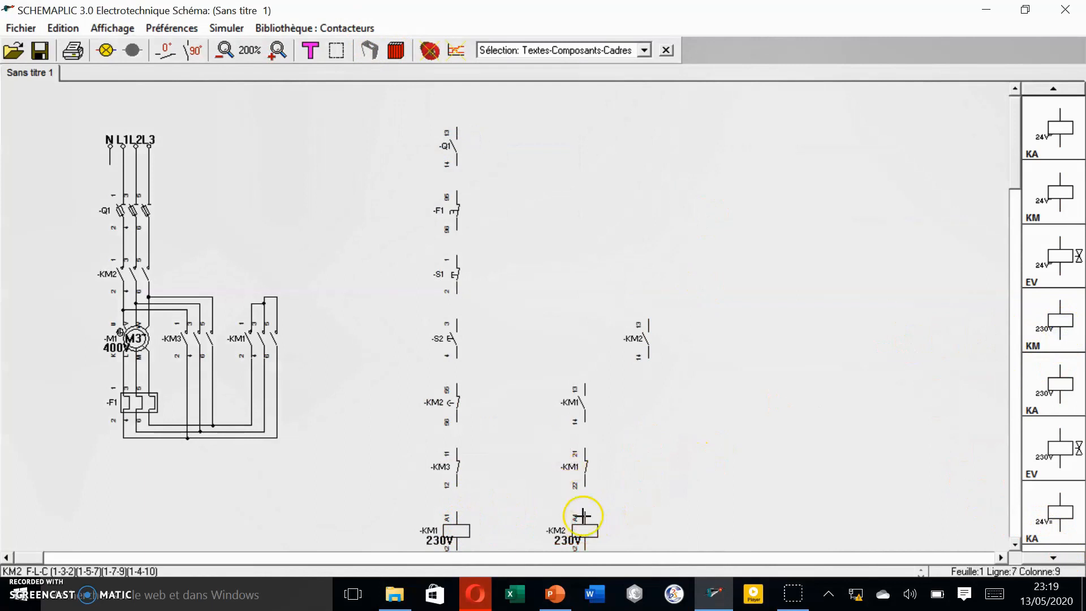
{"action": "double_click", "coordinate": [584, 535]}
{"action": "left_click", "coordinate": [401, 220]}
{"action": "left_click", "coordinate": [379, 295]}
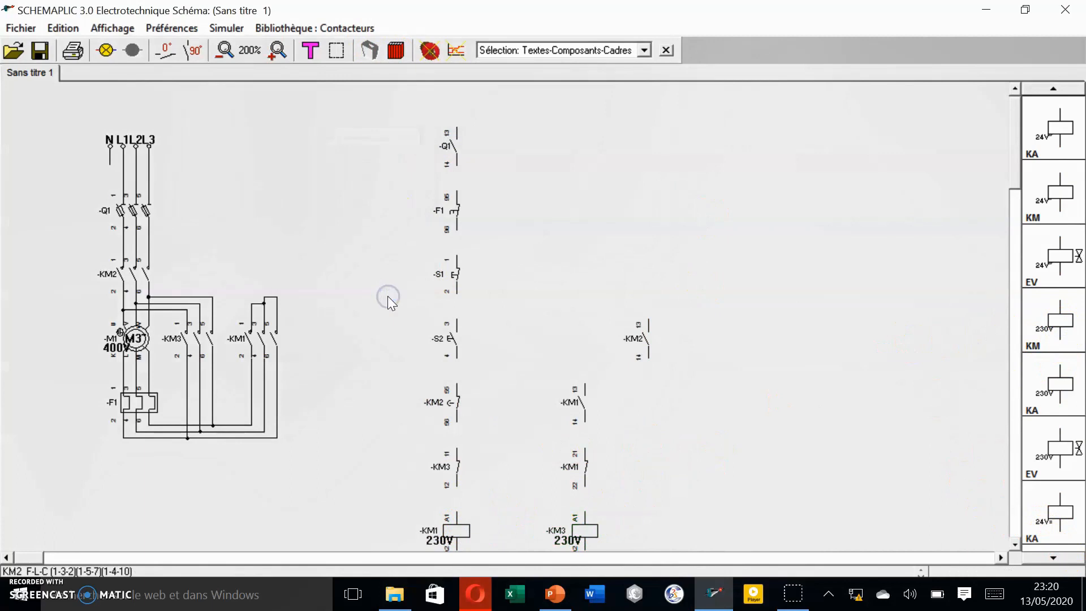
{"action": "left_click", "coordinate": [1012, 199]}
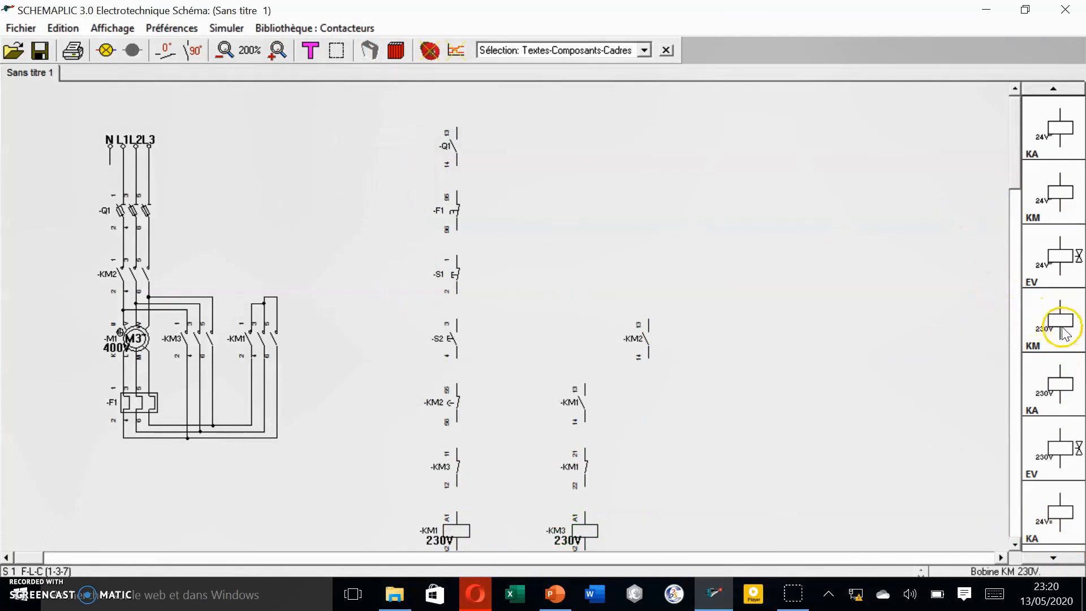
{"action": "left_click_drag", "start_coordinate": [1063, 328], "coordinate": [653, 533]}
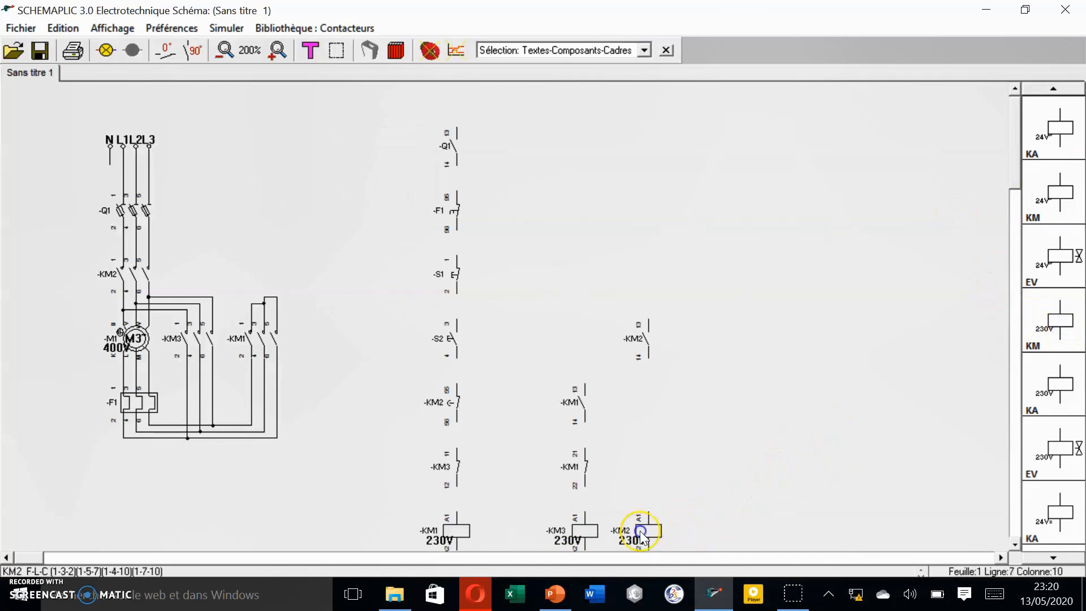
Confirm the KM2 coil's assignment and wire Q1, F1, S1, S2, KM2 and KM3 contacts in series down to the KM1 coil
{"action": "right_click", "coordinate": [641, 532]}
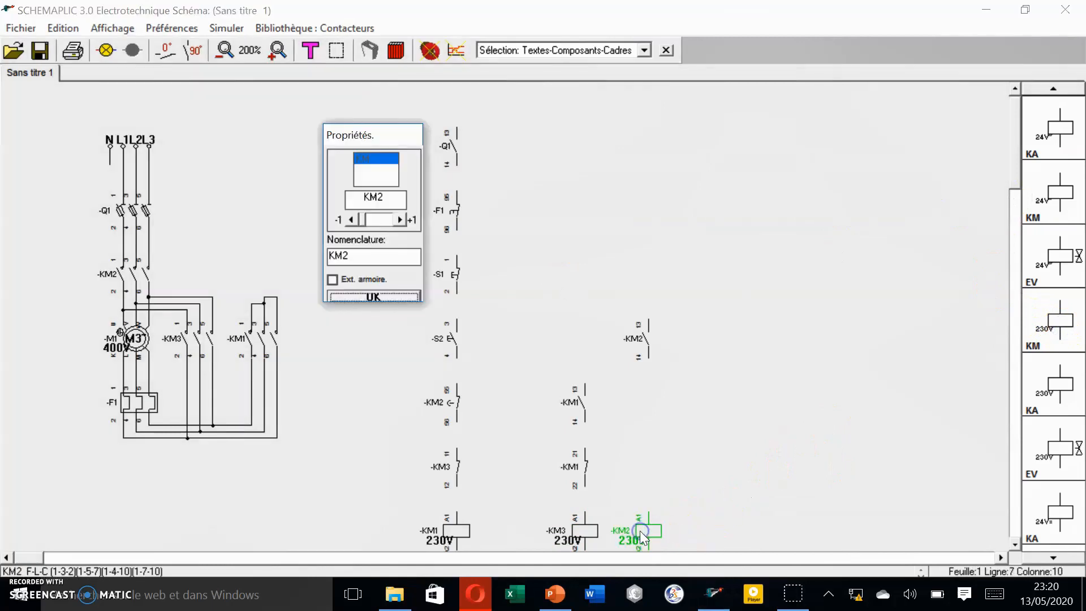
{"action": "left_click", "coordinate": [375, 296]}
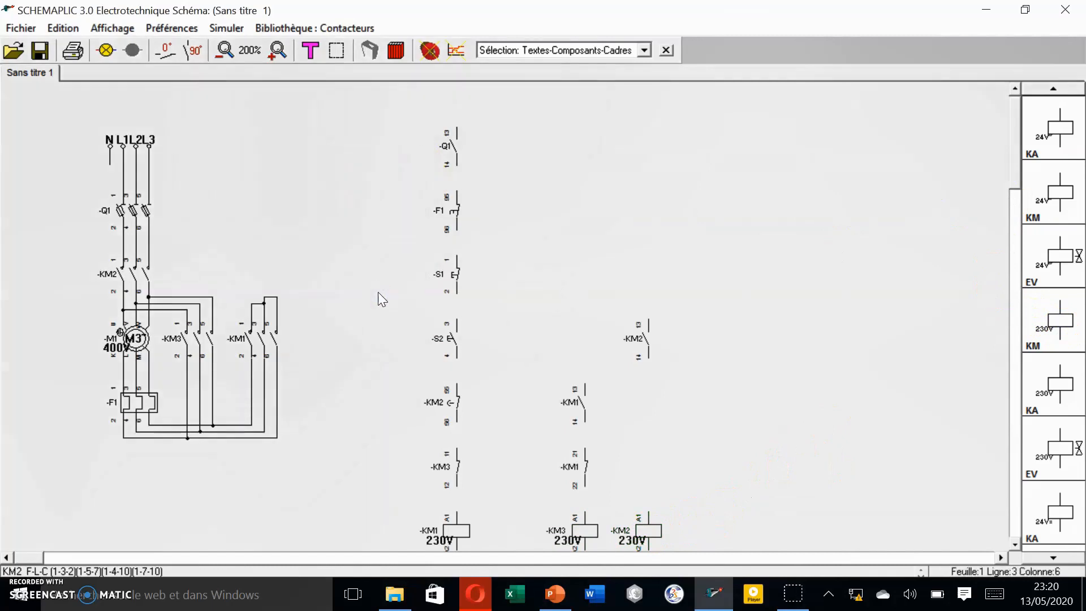
{"action": "left_click_drag", "start_coordinate": [456, 167], "coordinate": [458, 190]}
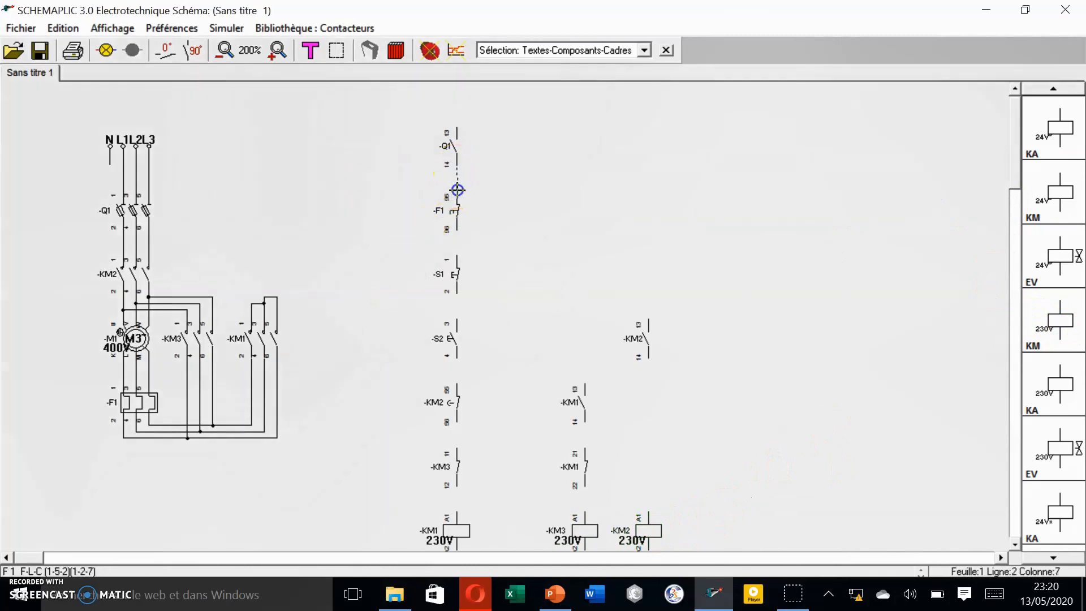
{"action": "left_click_drag", "start_coordinate": [456, 230], "coordinate": [454, 509]}
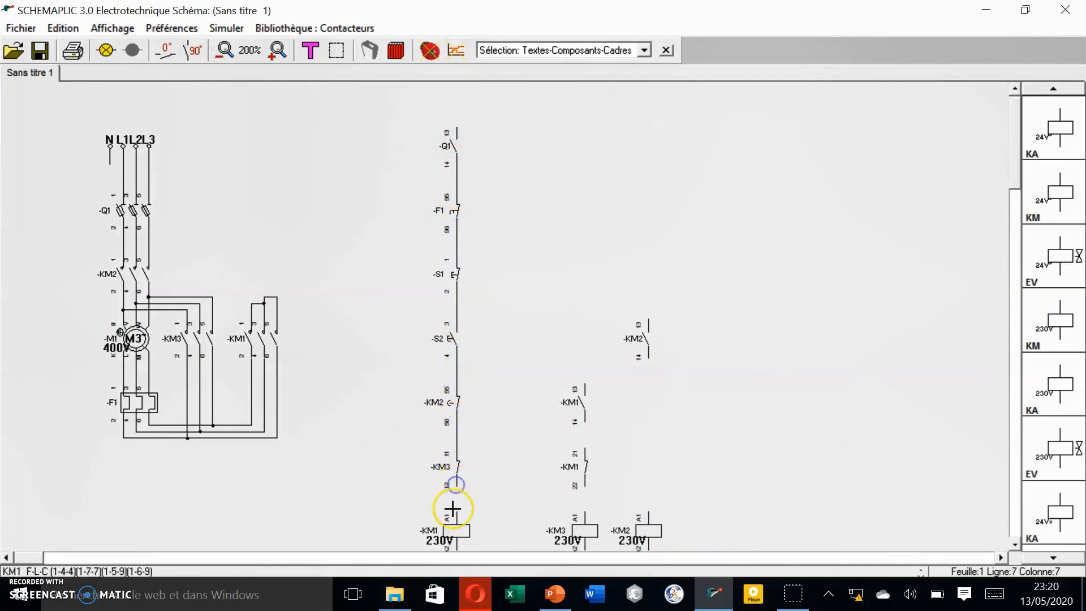
Wire a branch from below S2 through the normally open and normally closed KM1 contacts to the KM3 coil
{"action": "left_click", "coordinate": [456, 357]}
{"action": "left_click_drag", "start_coordinate": [456, 356], "coordinate": [587, 385]}
{"action": "left_click_drag", "start_coordinate": [585, 421], "coordinate": [582, 512]}
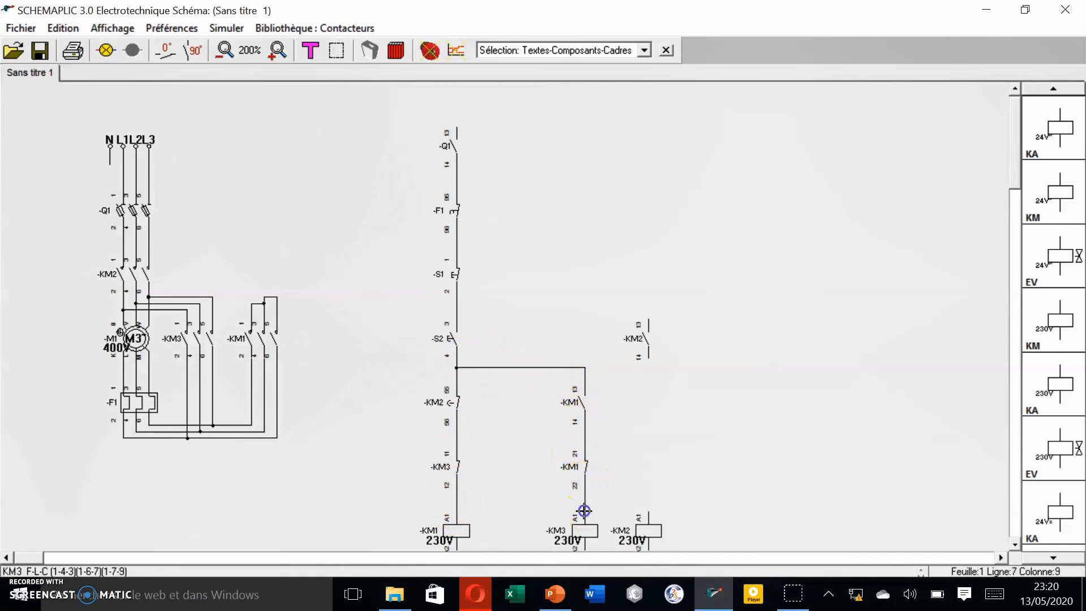
Wire from between S1 and S2 through the KM2 contact to the KM2 coil, bridging this branch to the junction between the KM1 contacts
{"action": "left_click_drag", "start_coordinate": [456, 304], "coordinate": [648, 516]}
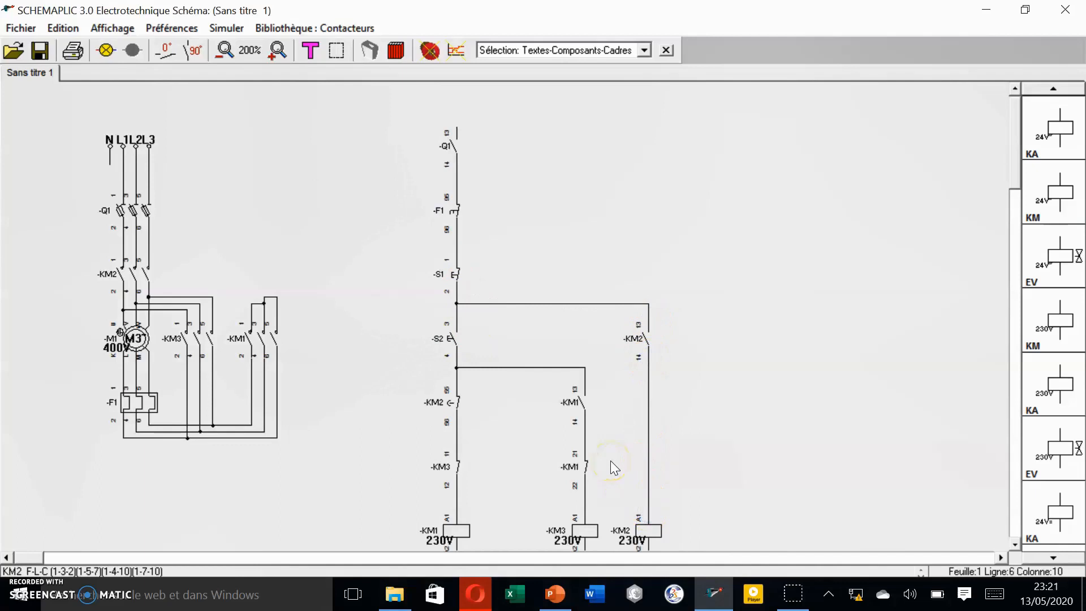
{"action": "left_click_drag", "start_coordinate": [584, 447], "coordinate": [650, 509]}
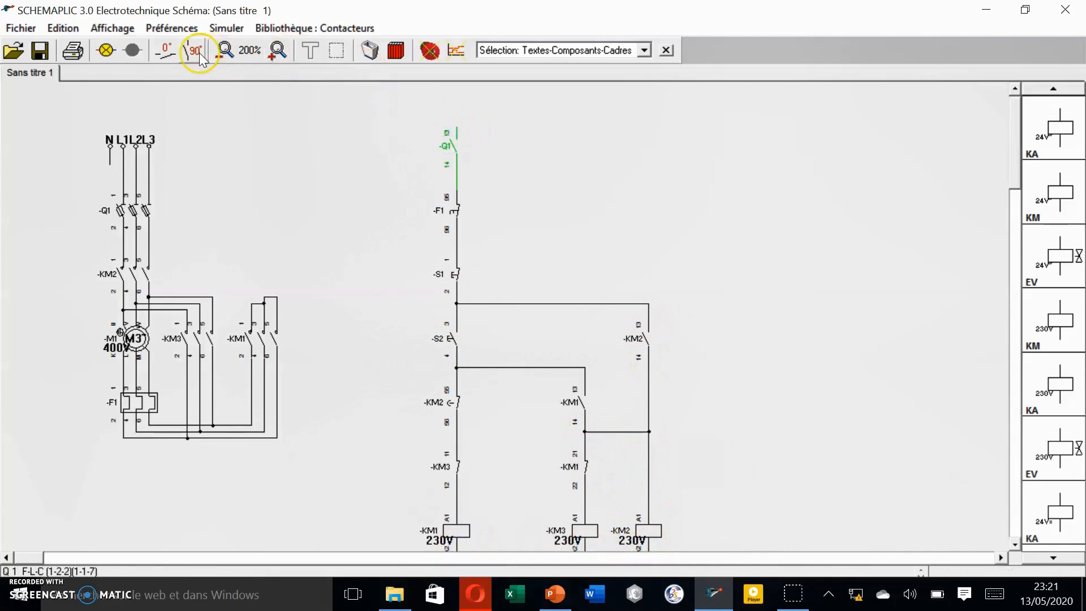
Rotate the Q1 auxiliary contact to horizontal and place it one column to the left of the F1 contact
{"action": "left_click", "coordinate": [160, 49]}
{"action": "right_click", "coordinate": [446, 137]}
{"action": "left_click_drag", "start_coordinate": [364, 145], "coordinate": [347, 148]}
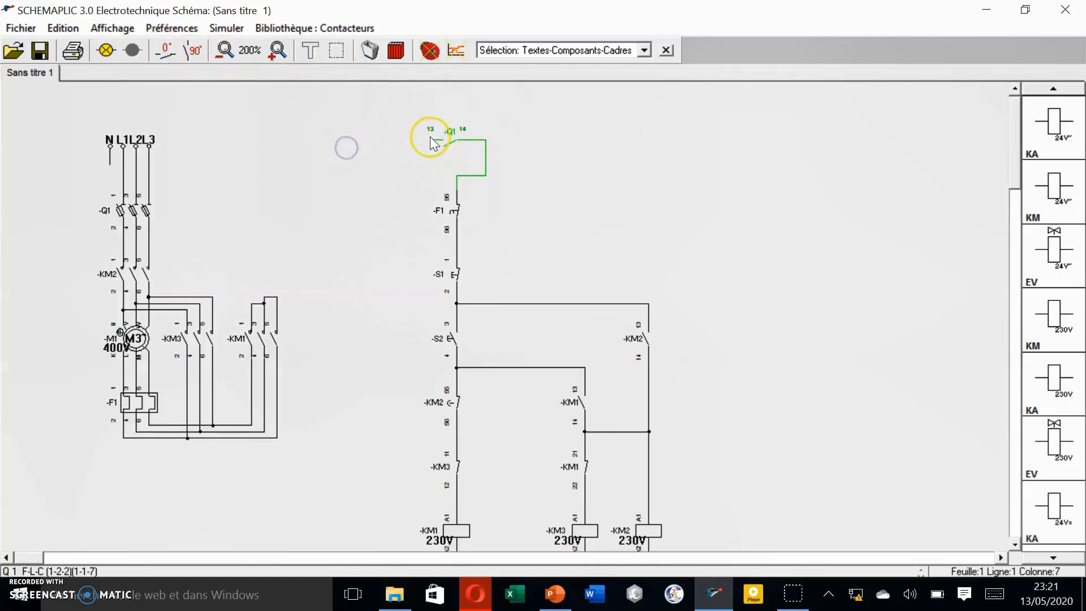
{"action": "left_click_drag", "start_coordinate": [446, 144], "coordinate": [351, 168]}
Move the control circuit from F1 to the coils up one row and shift the Q1 contact one more column left
{"action": "left_click_drag", "start_coordinate": [714, 537], "coordinate": [399, 203]}
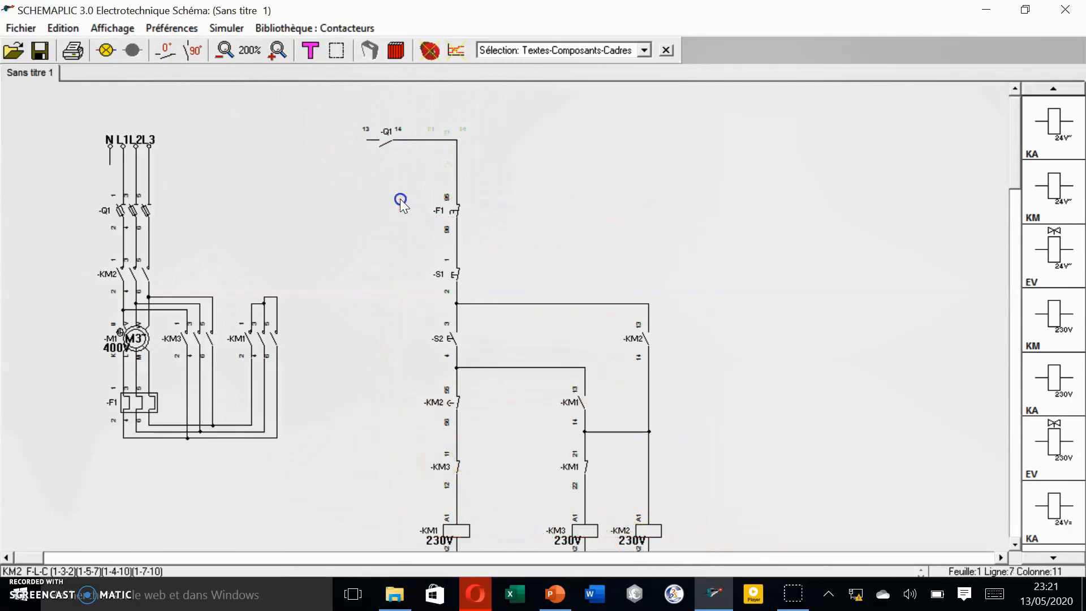
{"action": "left_click_drag", "start_coordinate": [452, 339], "coordinate": [452, 265]}
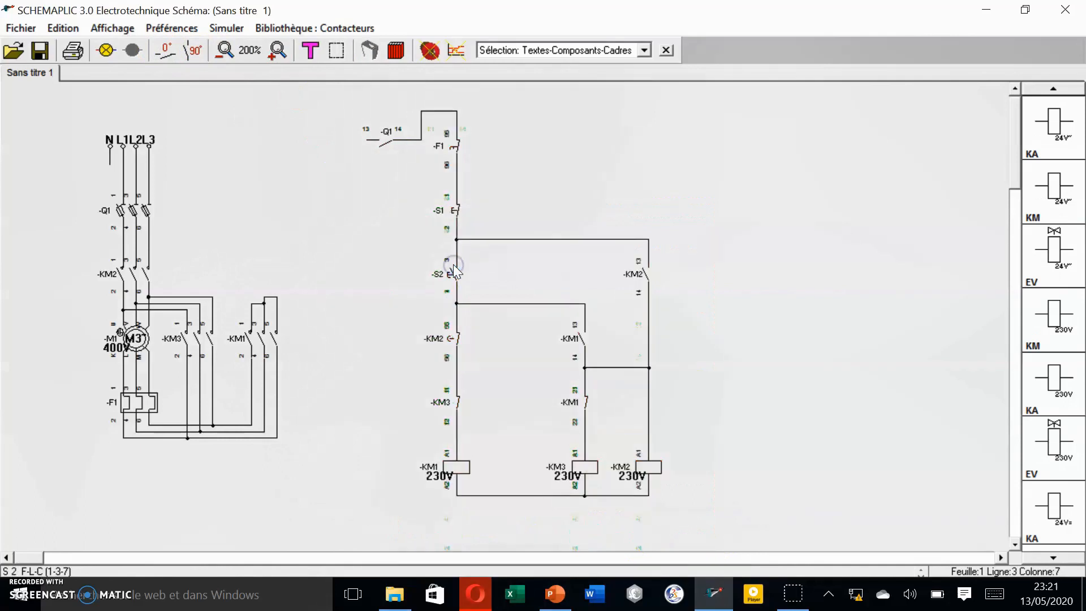
{"action": "left_click", "coordinate": [387, 139]}
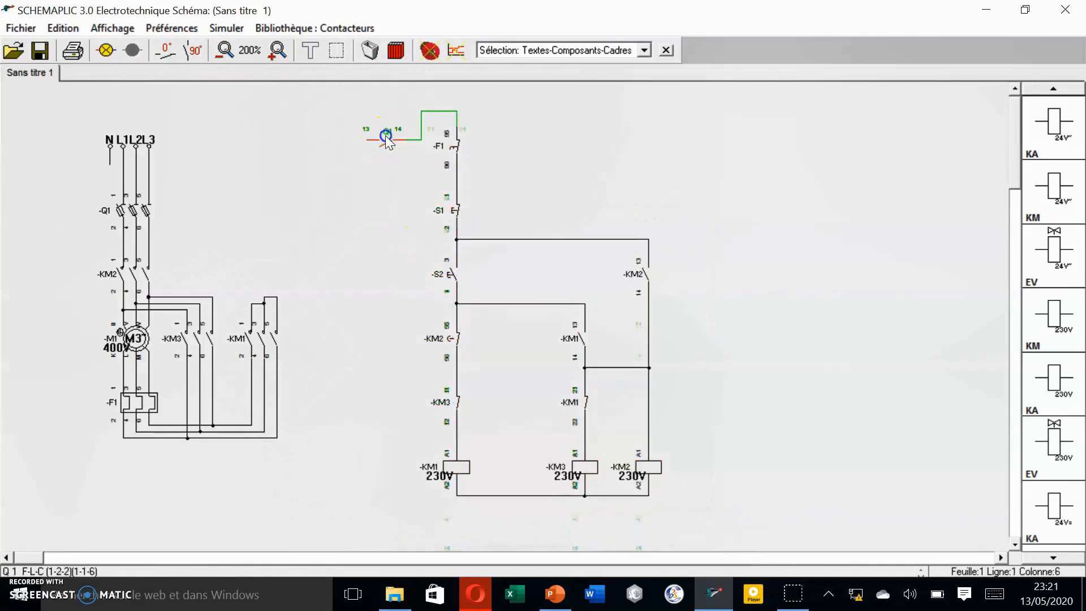
{"action": "left_click_drag", "start_coordinate": [333, 139], "coordinate": [333, 138]}
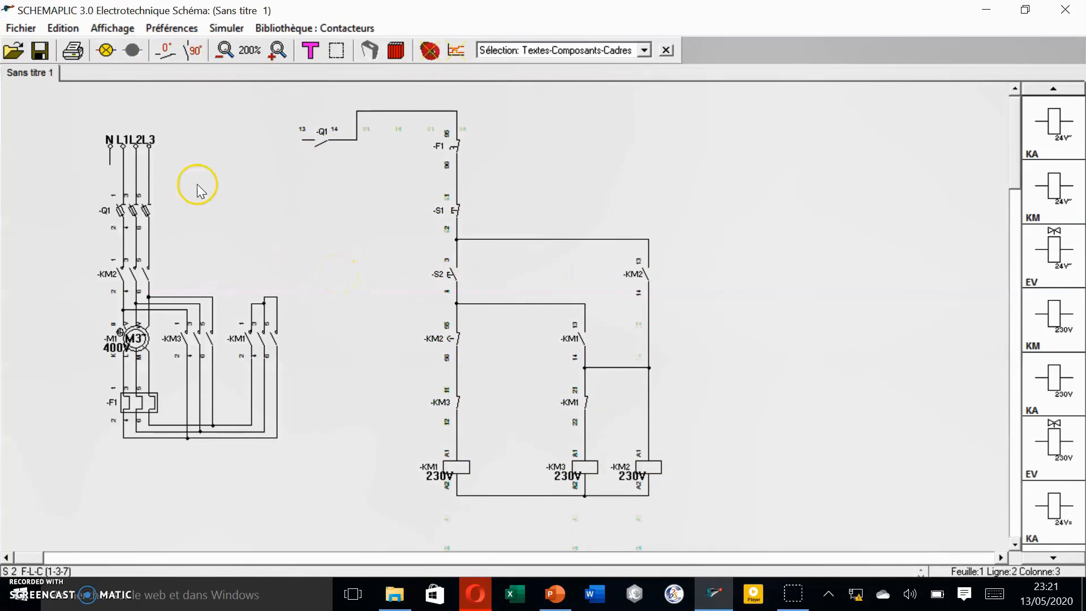
Wire the neutral N to the coils' common A2 line and L3 to terminal 13 of the Q1 contact
{"action": "left_click_drag", "start_coordinate": [108, 165], "coordinate": [458, 488]}
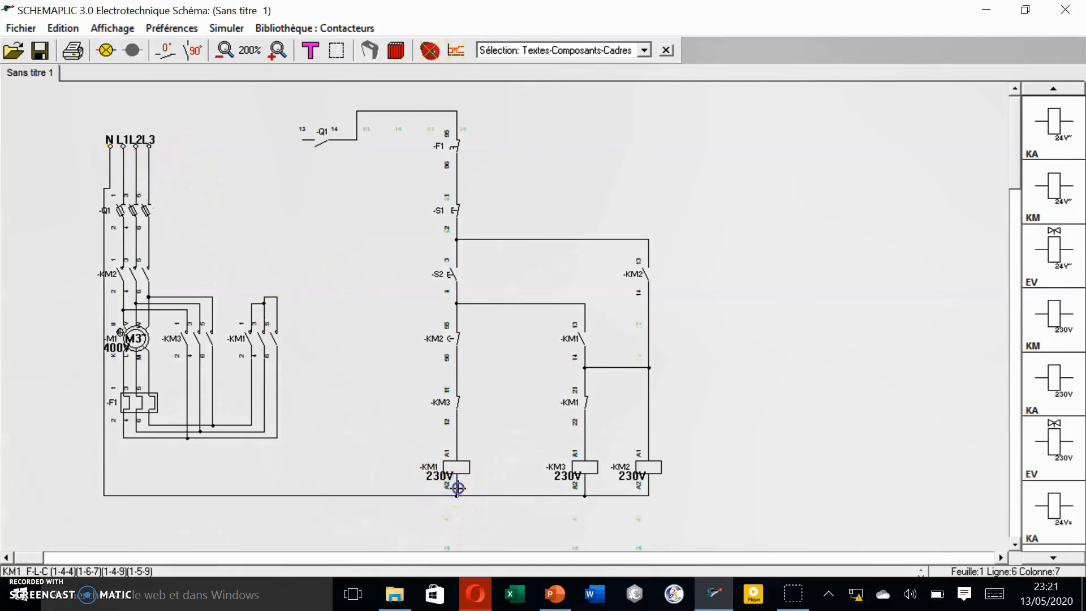
{"action": "left_click_drag", "start_coordinate": [151, 161], "coordinate": [304, 139]}
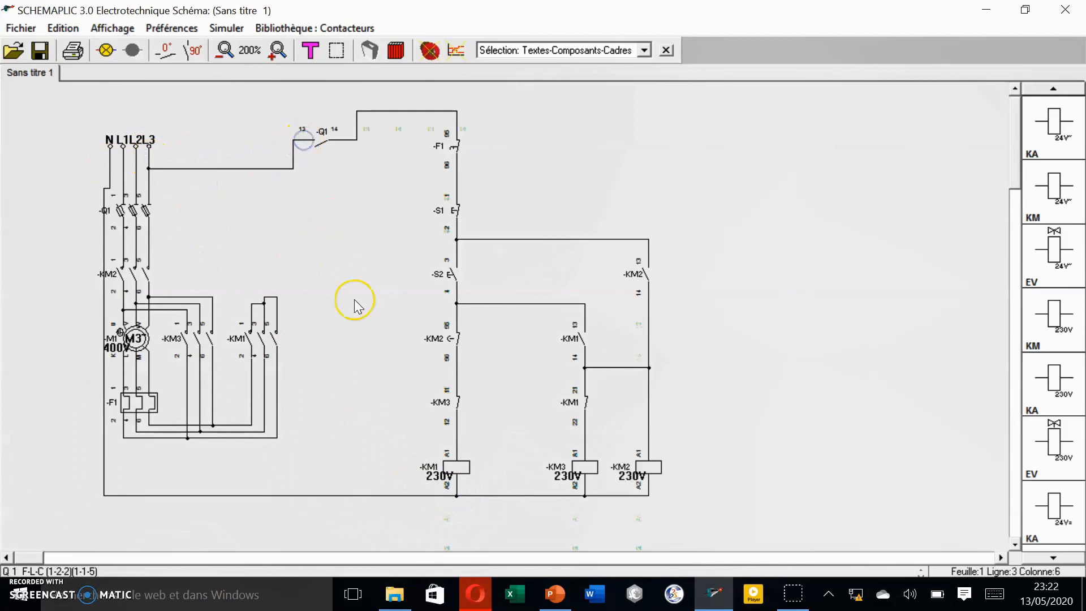
Set the time delay of the timed KM2 contact 55-56 to 3 seconds
{"action": "double_click", "coordinate": [458, 340]}
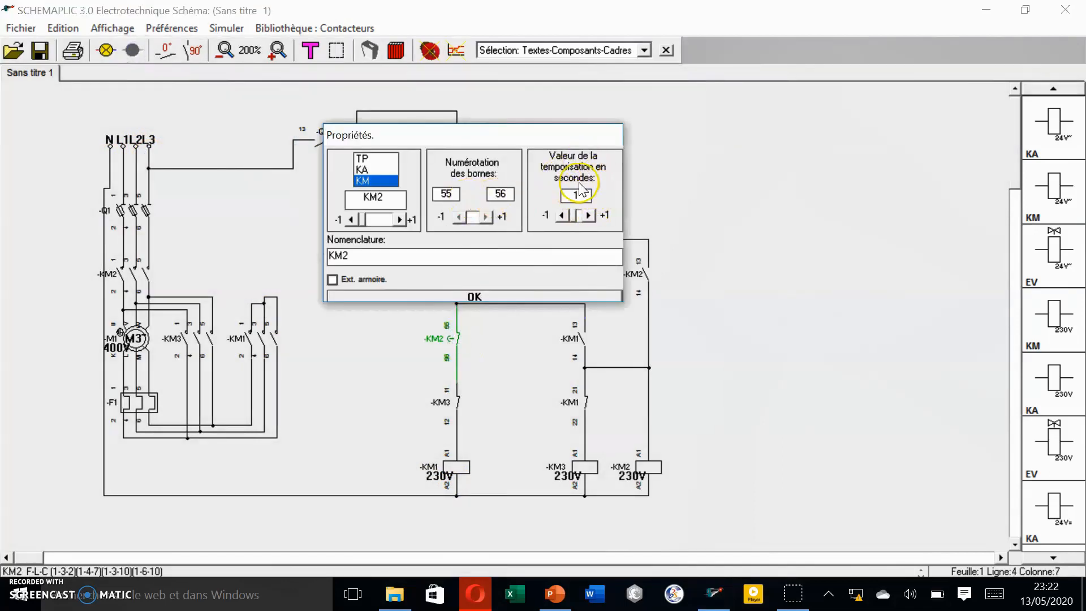
{"action": "left_click", "coordinate": [589, 216]}
{"action": "left_click", "coordinate": [588, 216]}
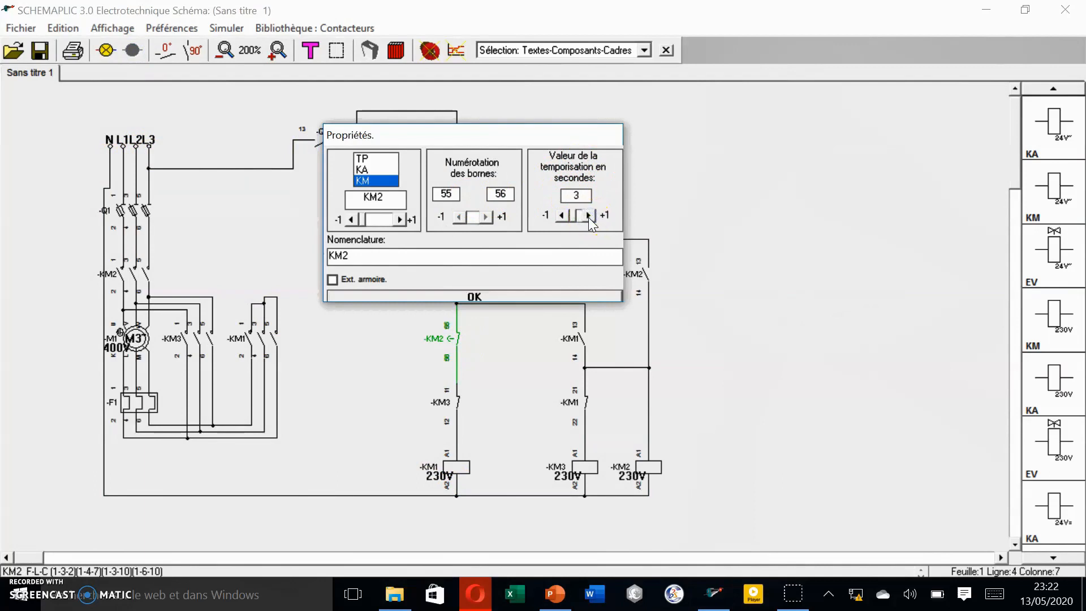
{"action": "left_click", "coordinate": [488, 295]}
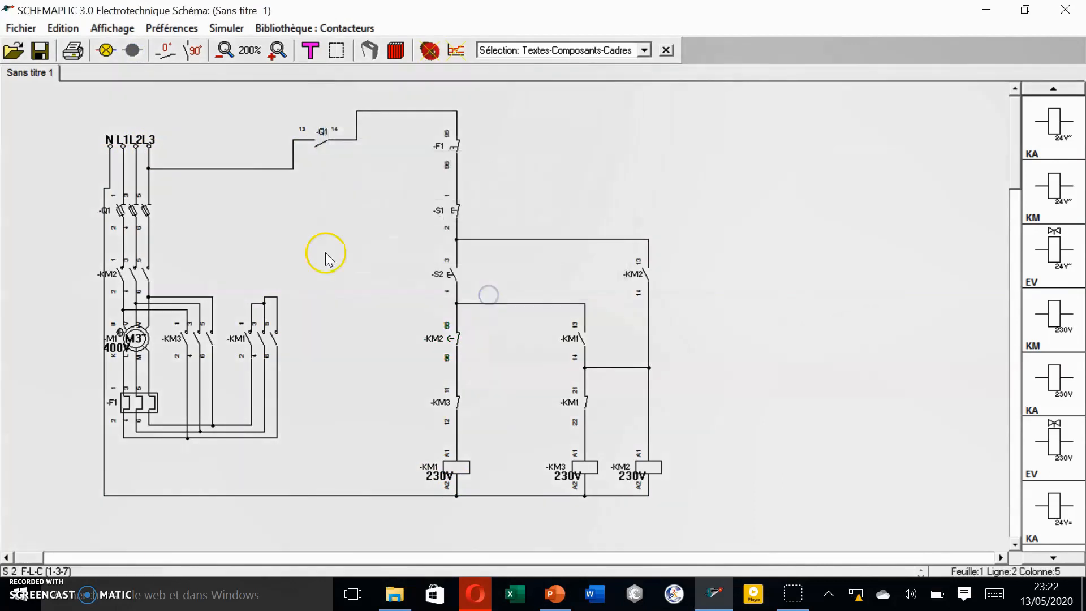
Simulate the circuit: close Q1, start the motor with S2 and stop it with S1
{"action": "left_click", "coordinate": [102, 52]}
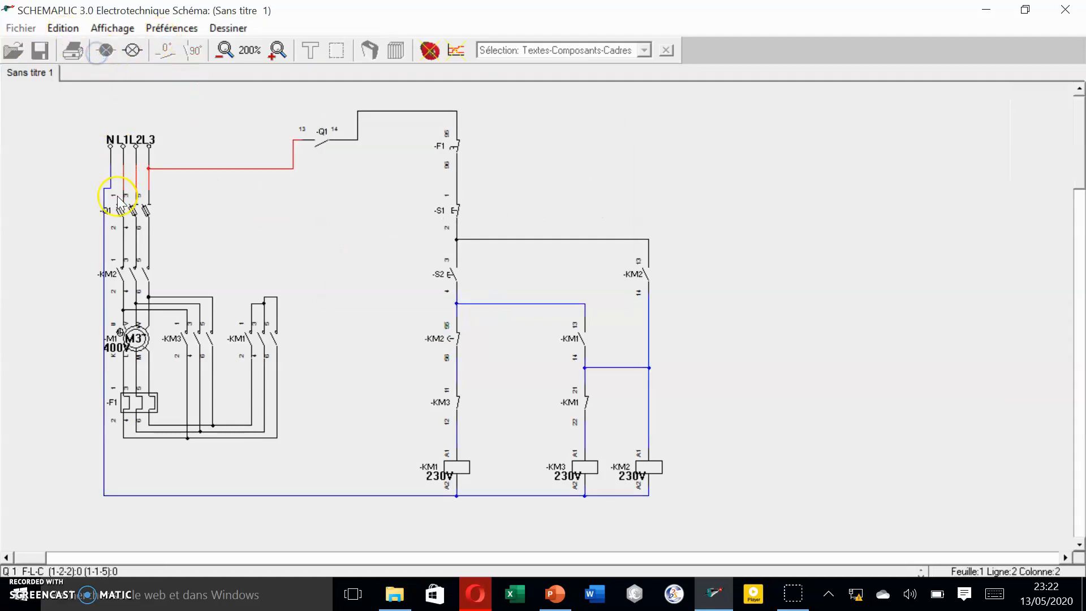
{"action": "left_click", "coordinate": [128, 220]}
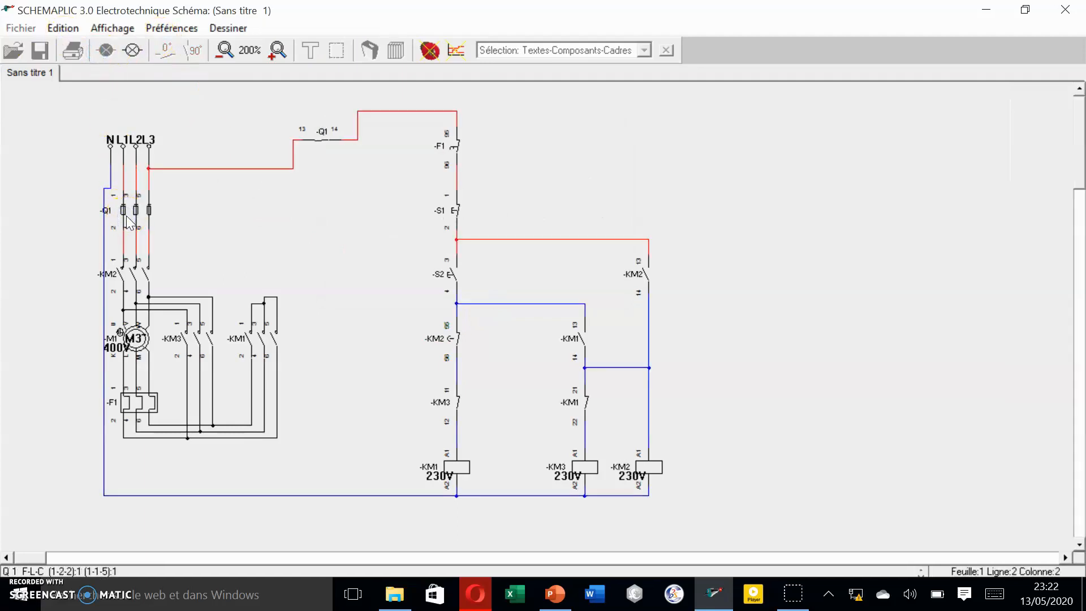
{"action": "left_click", "coordinate": [450, 275]}
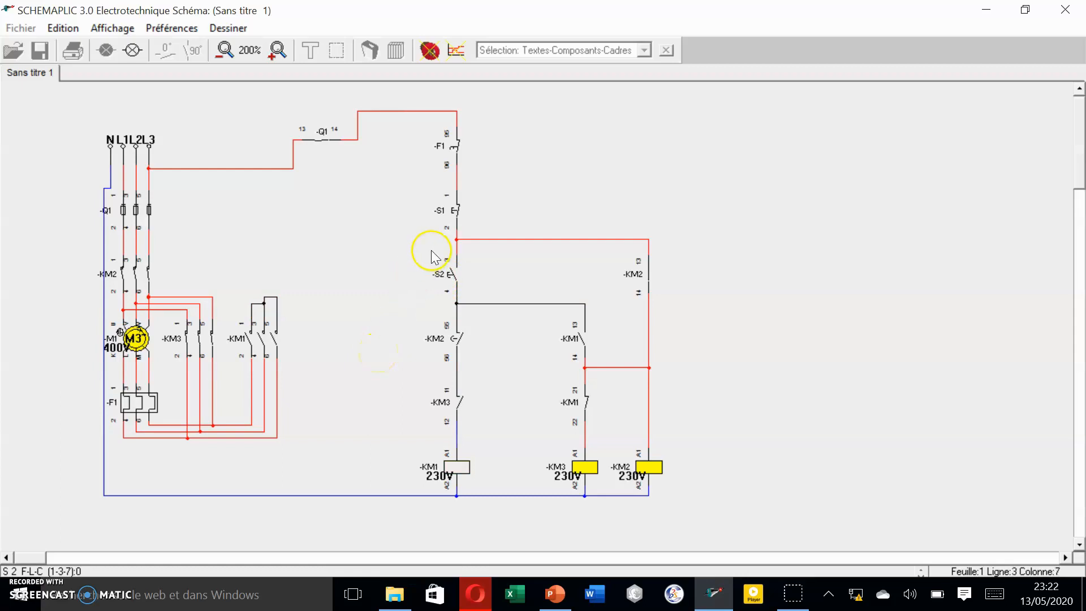
{"action": "left_click", "coordinate": [456, 209]}
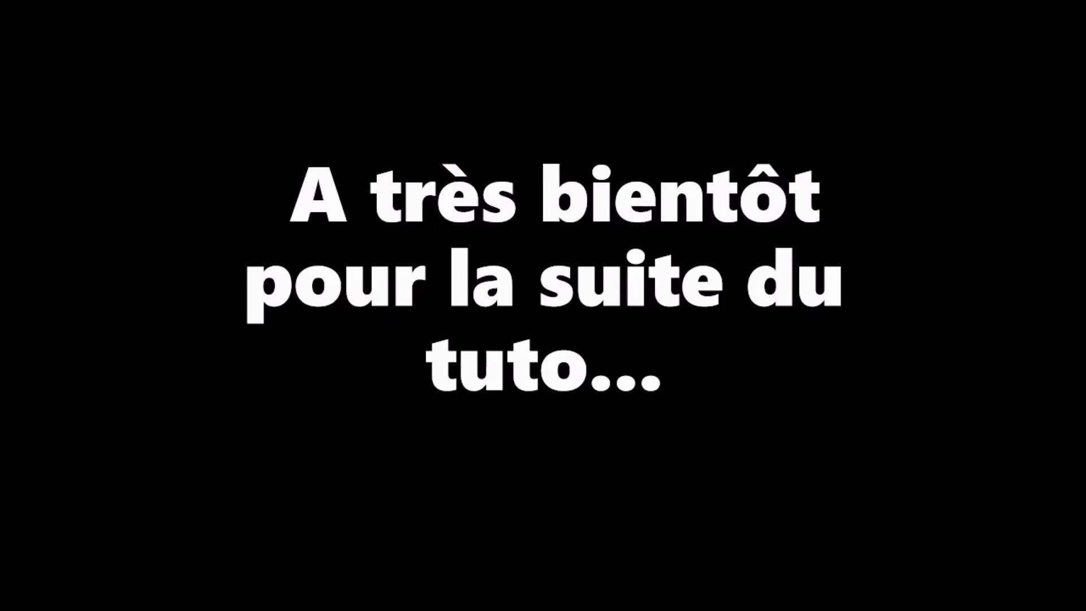